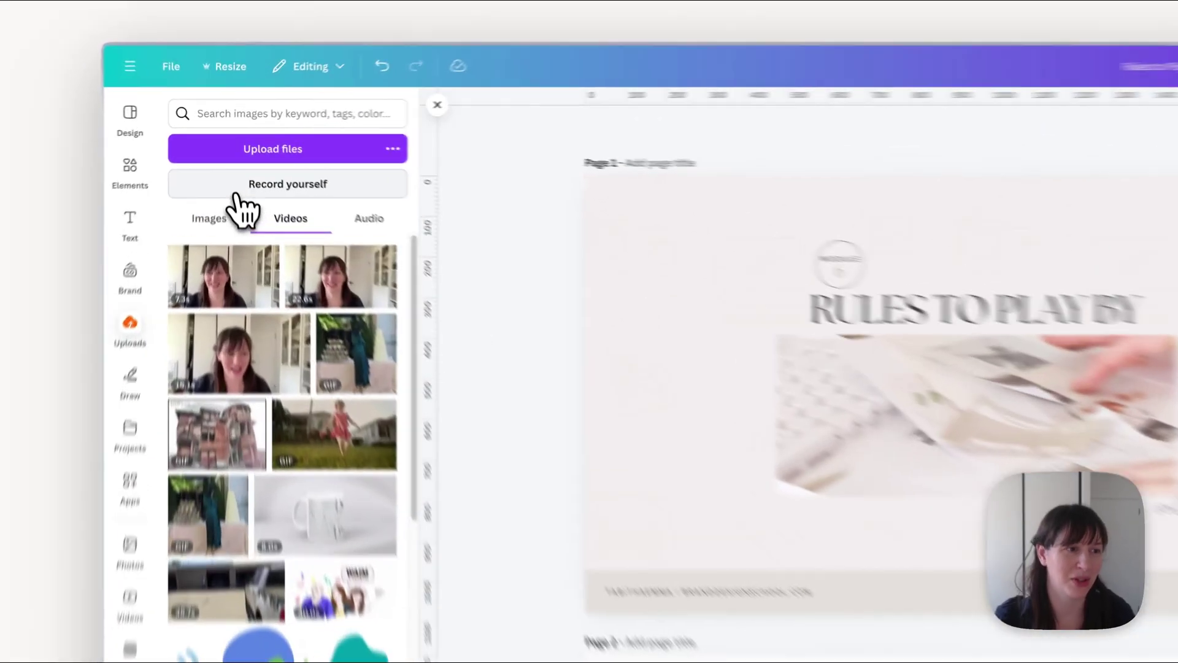
- Open the recording studio for the presentation and check the available cameras in the recording settings
click(246, 165)
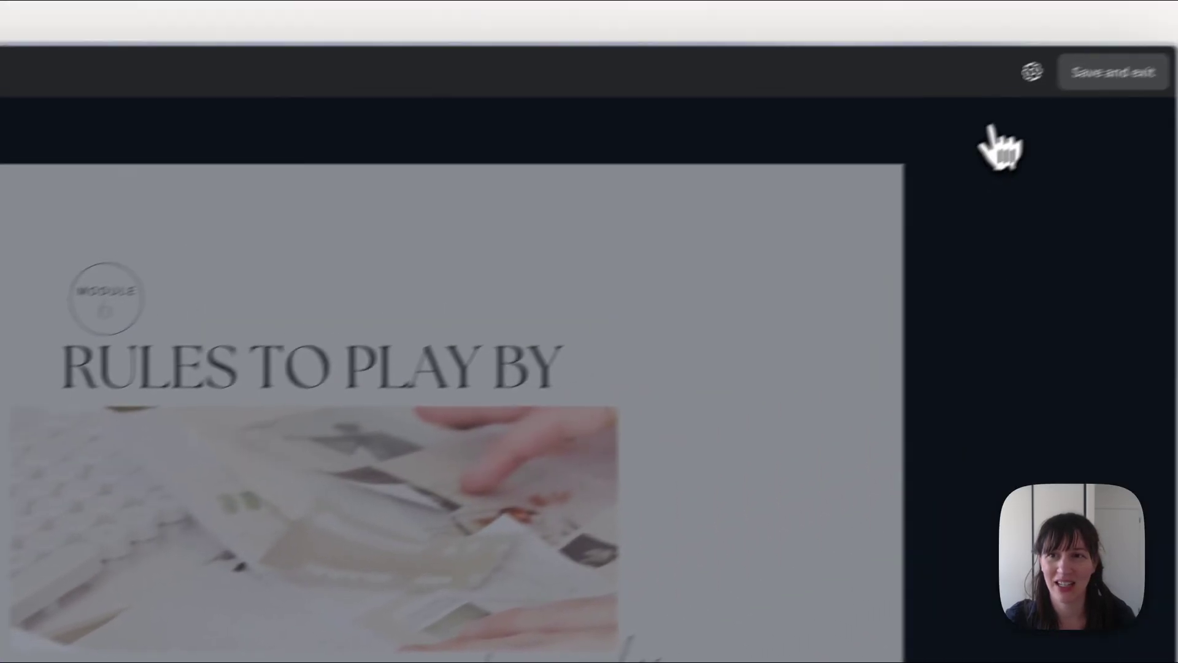
click(1031, 72)
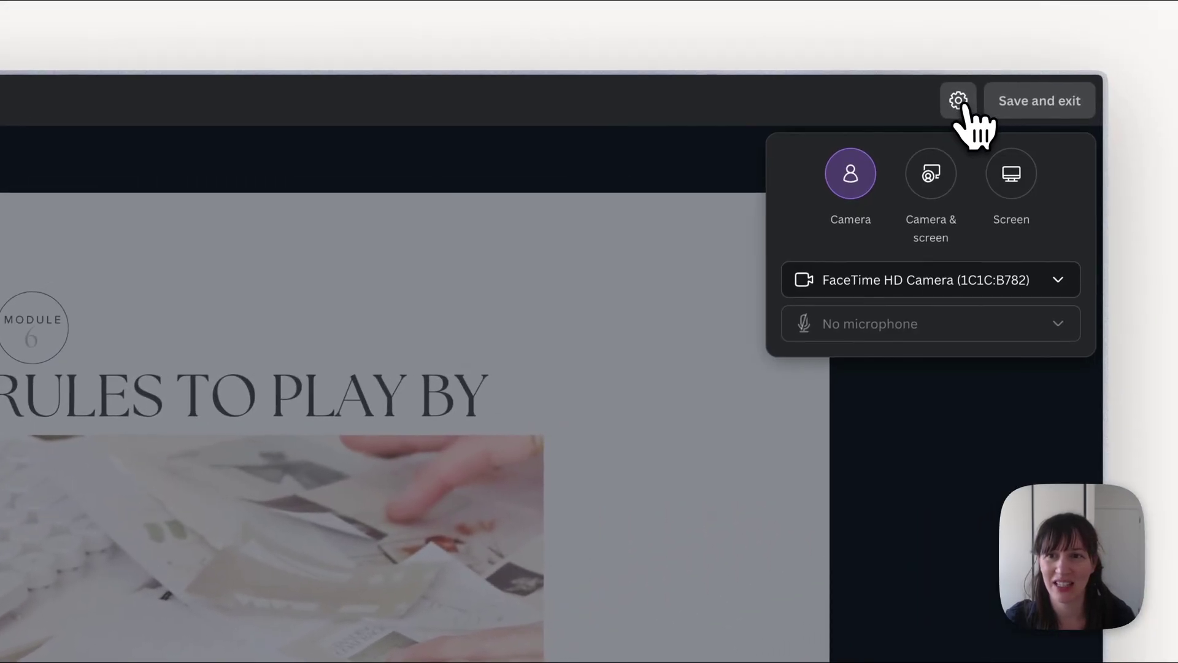
click(950, 288)
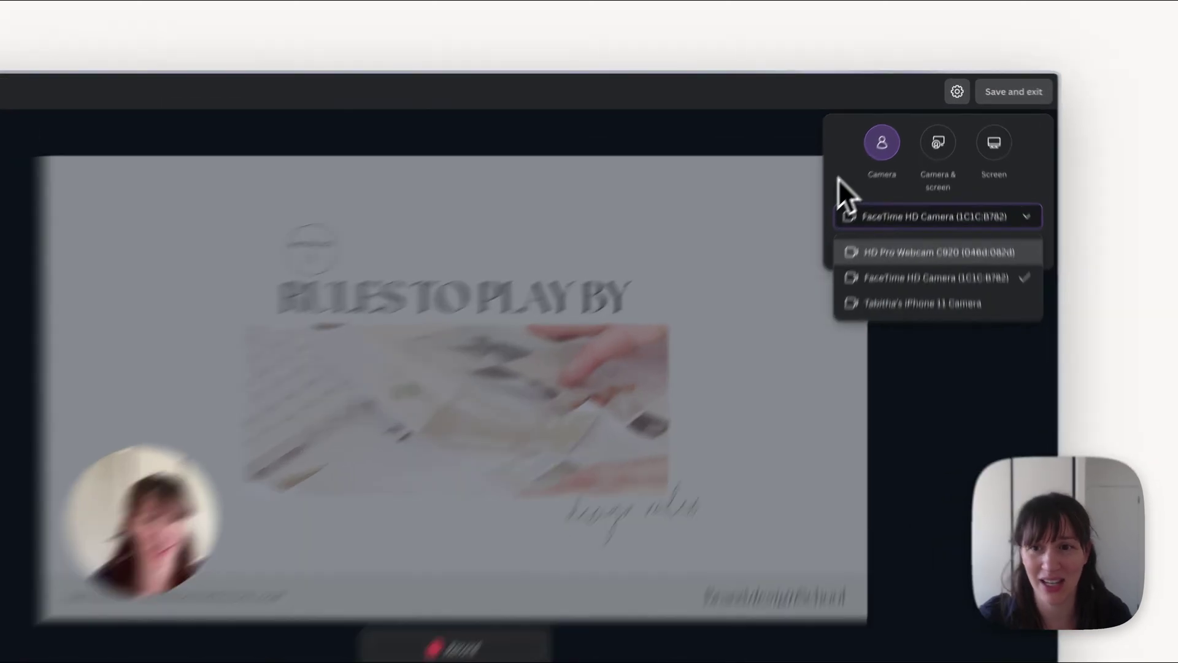
click(876, 169)
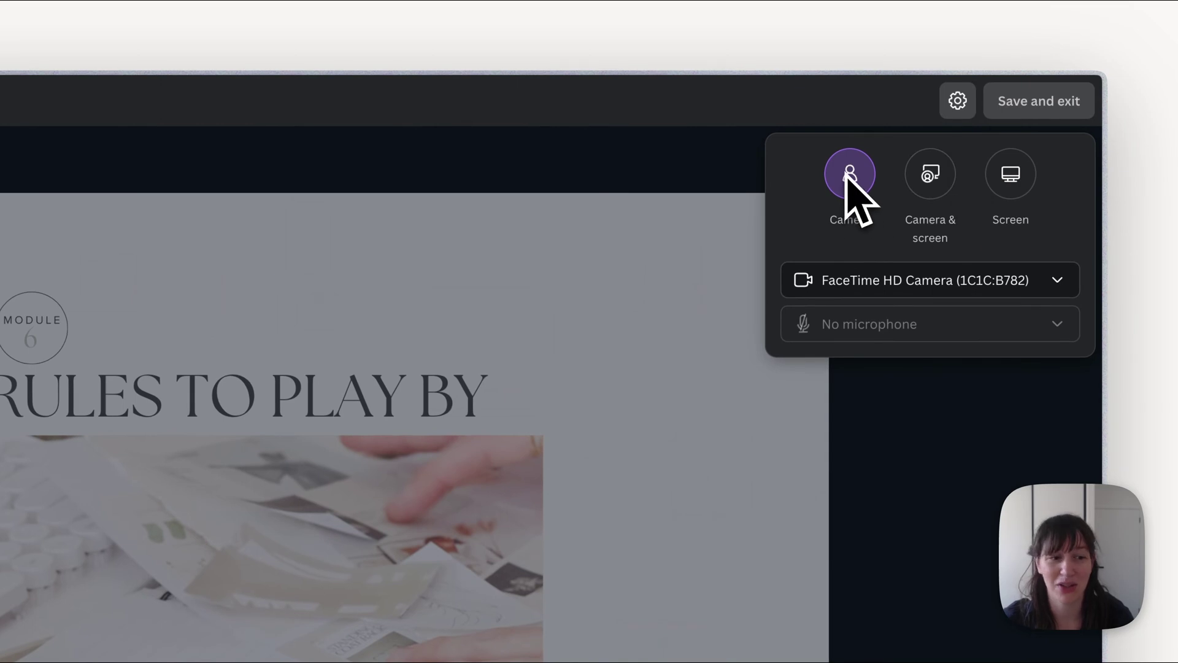
- Examine the screen-sharing choices, including the entire screen, offered by the recording modes that capture the screen
click(931, 178)
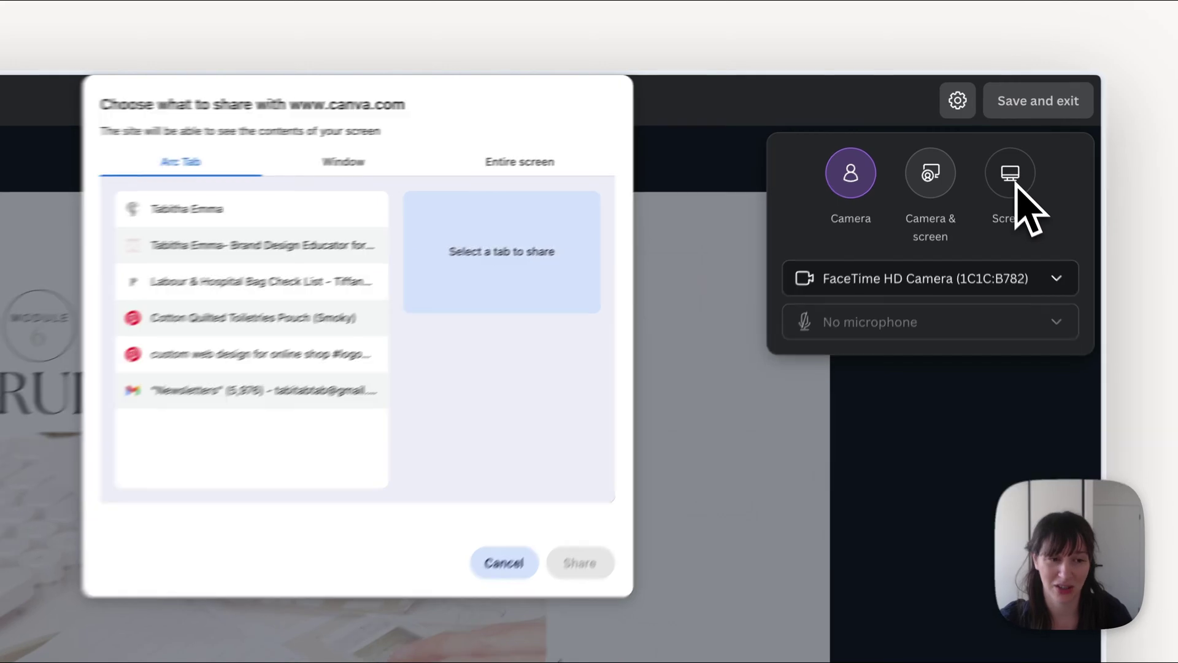
key(Escape)
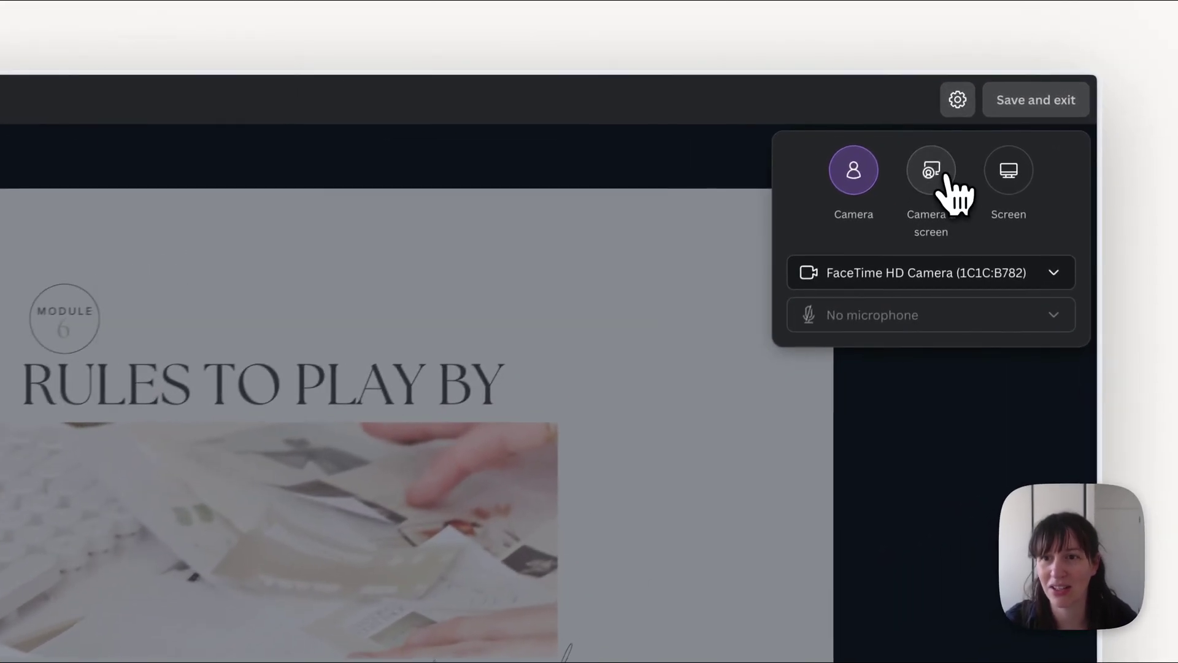
click(943, 122)
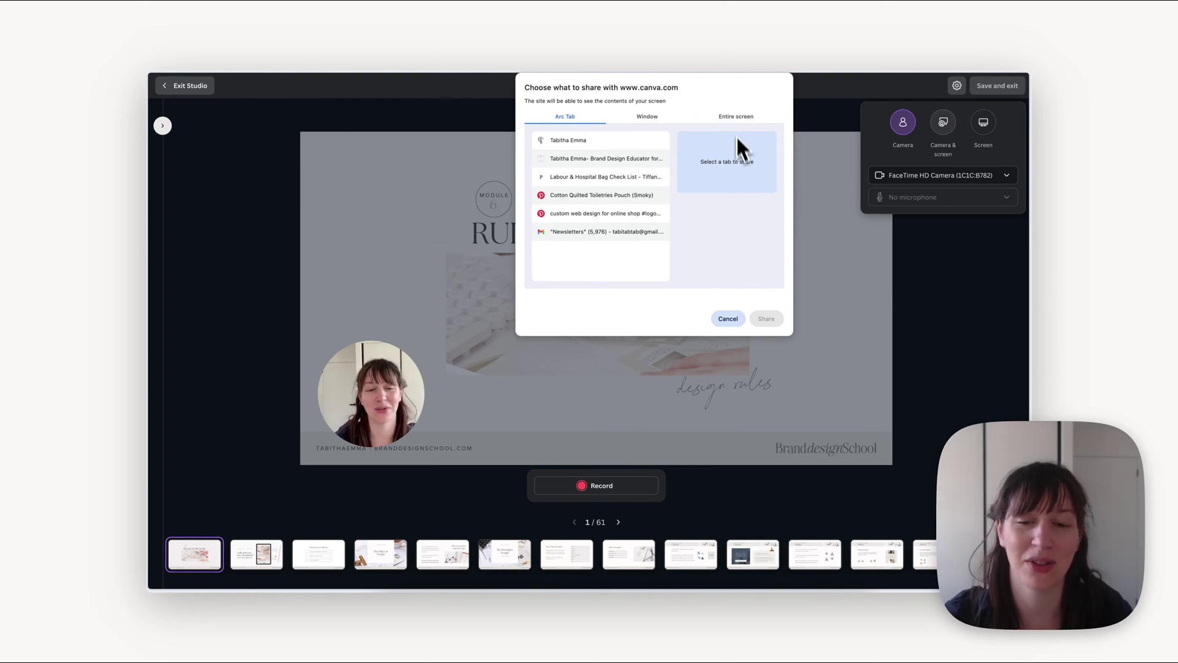
click(736, 116)
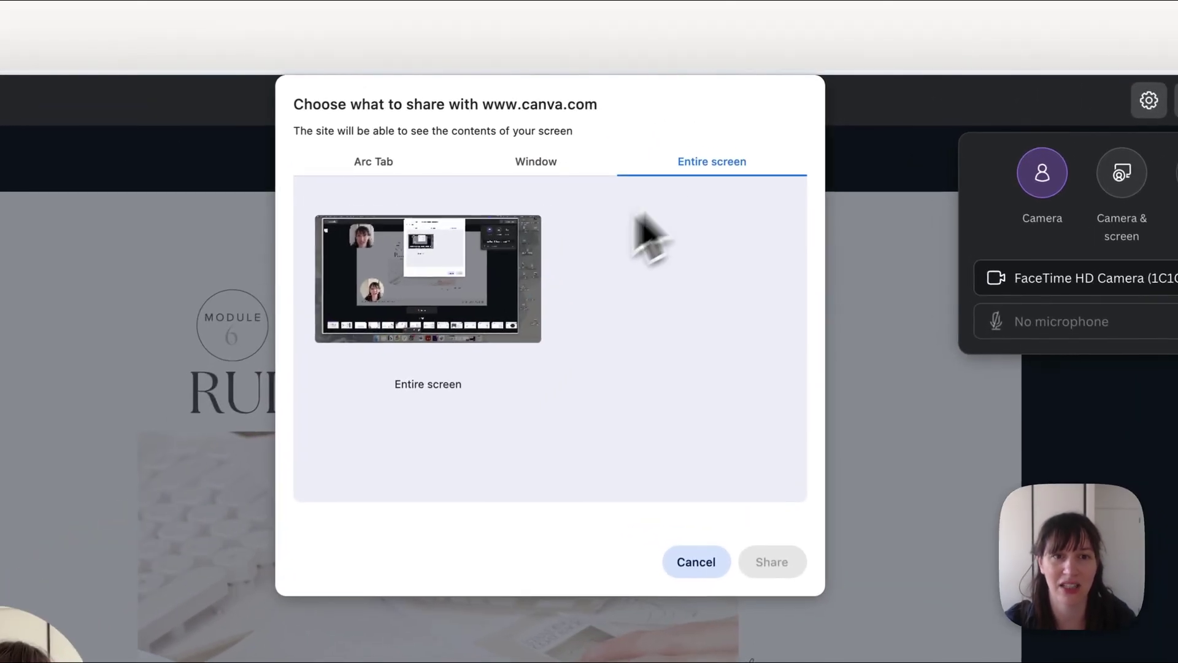
click(637, 184)
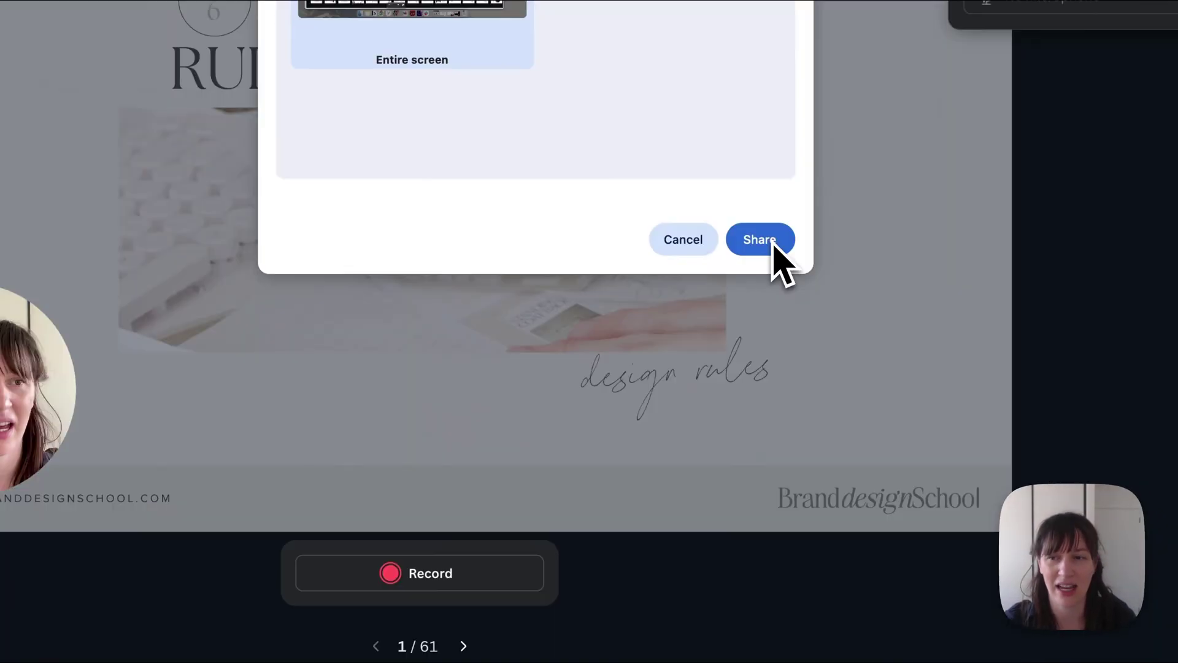
click(774, 244)
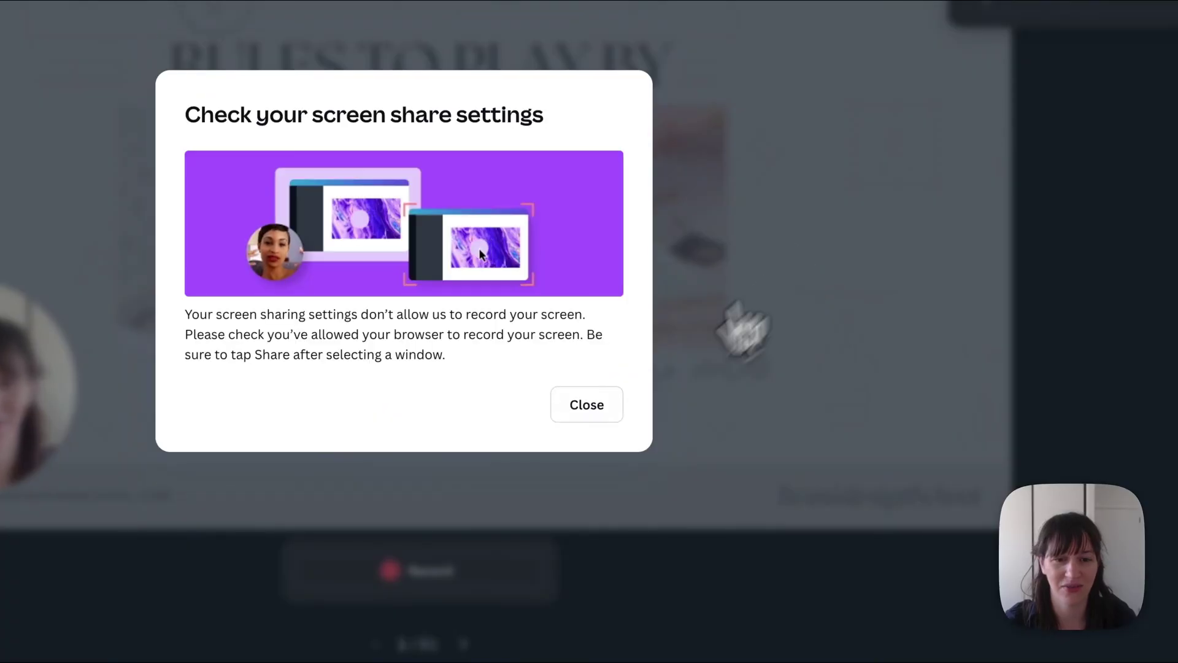
click(599, 404)
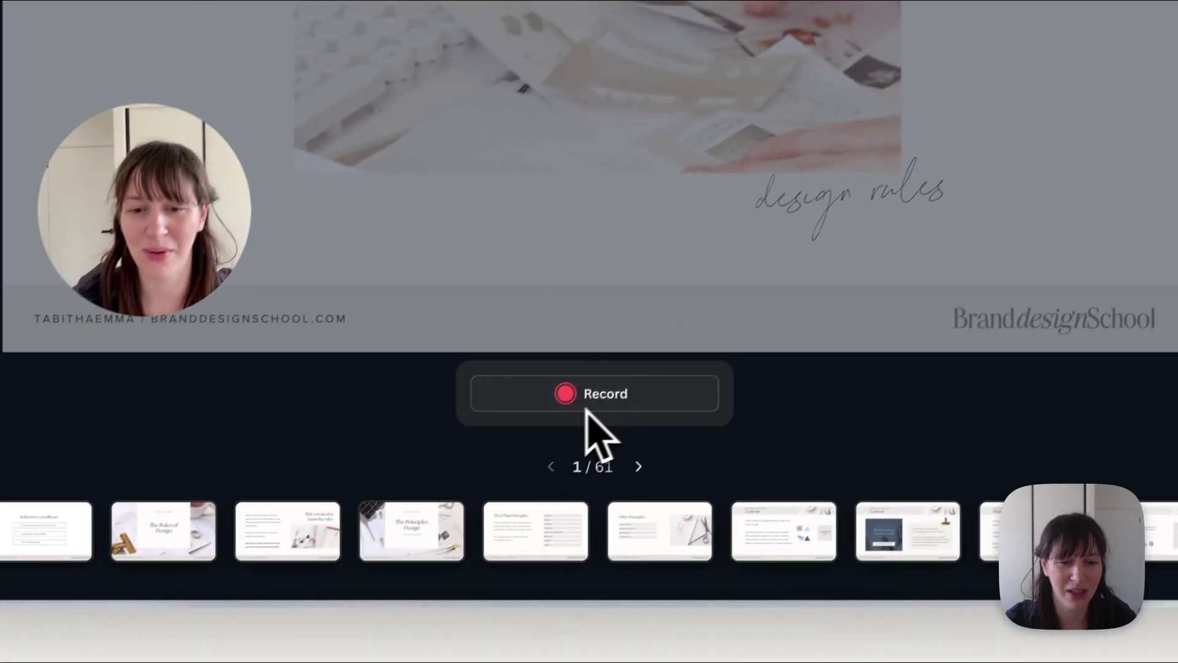
- Record camera-only webcam clips across slides 1 to 4 and save them into the design
click(429, 572)
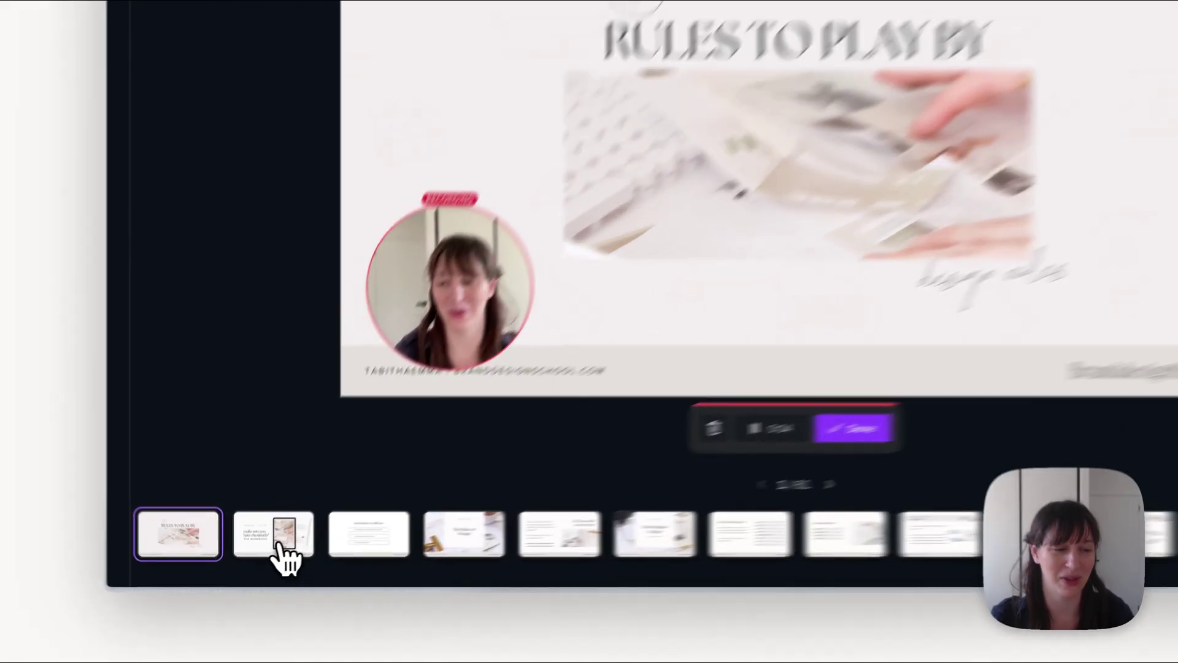
click(259, 564)
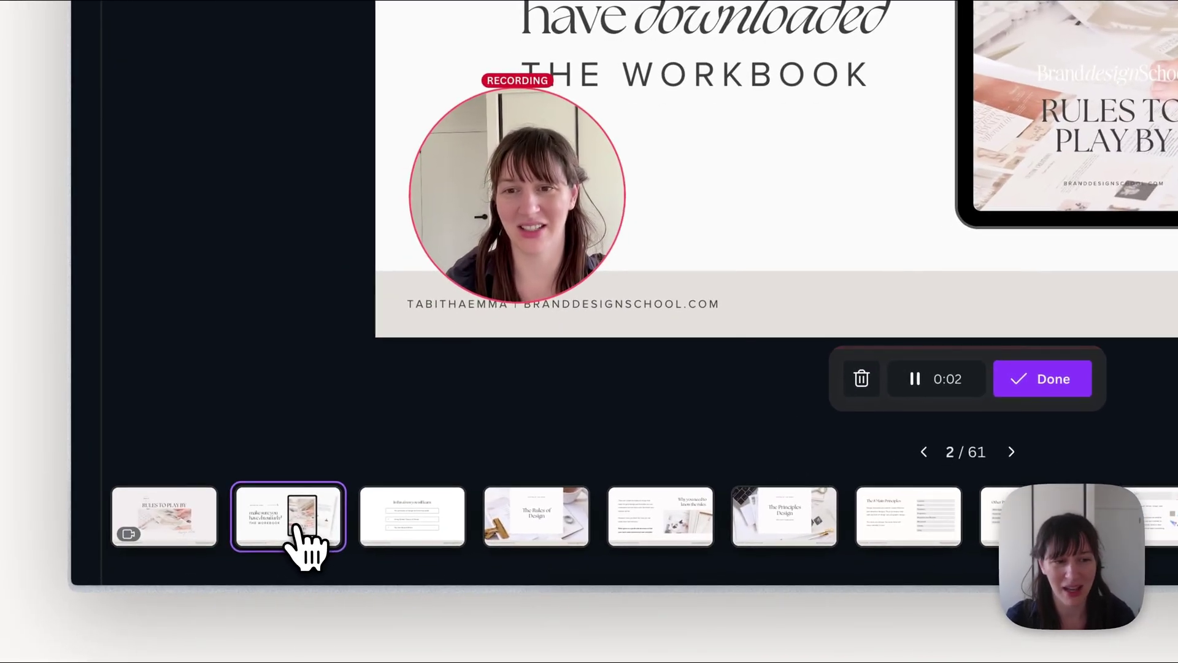
click(438, 548)
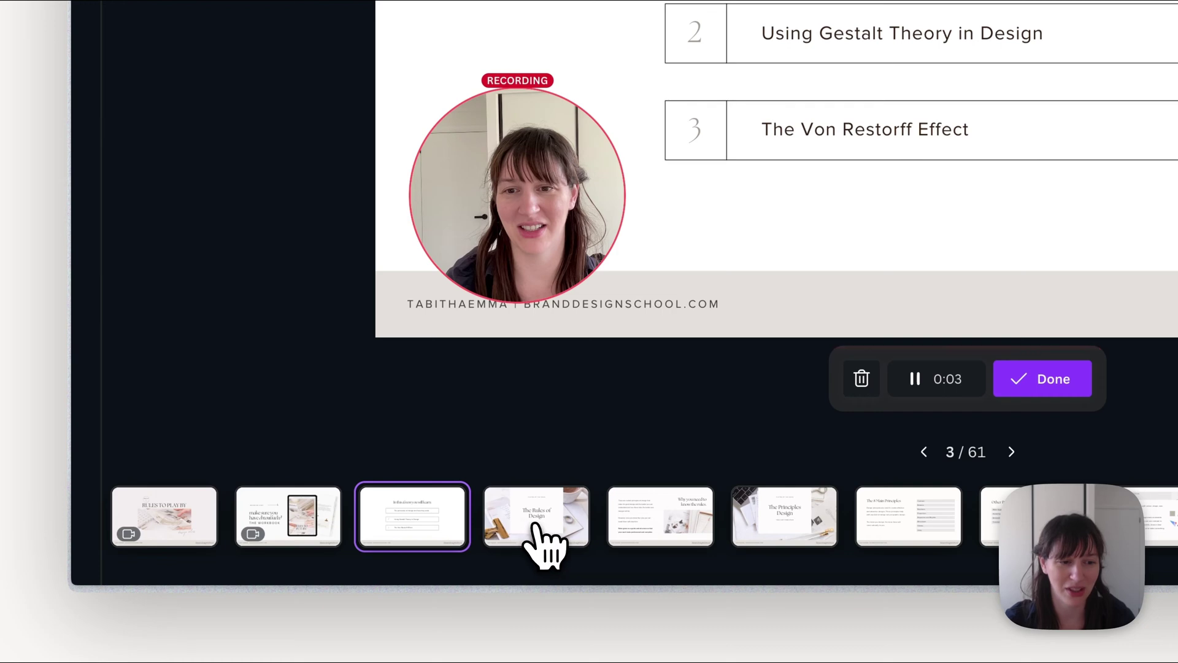
click(558, 548)
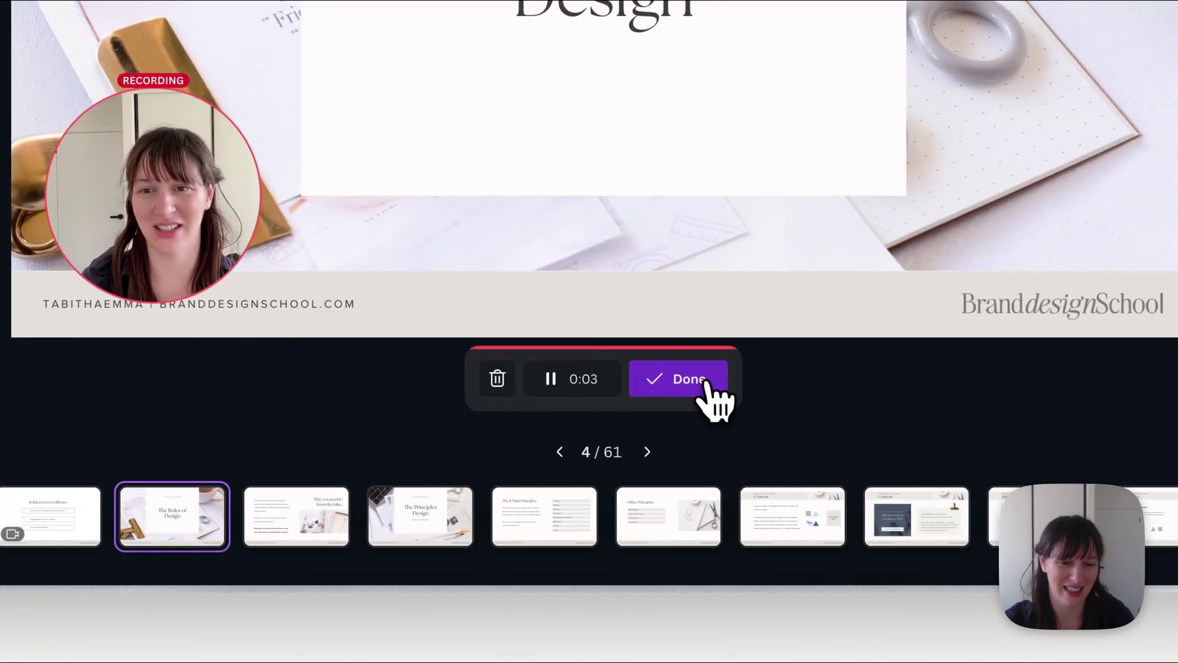
click(1047, 378)
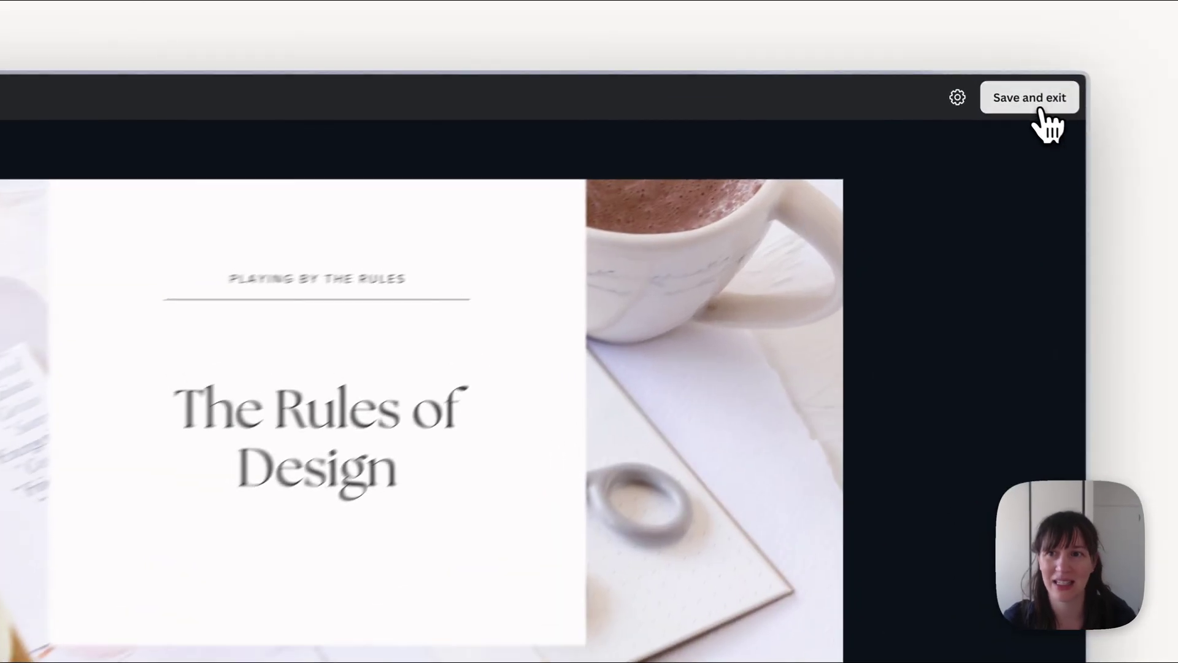
click(1051, 113)
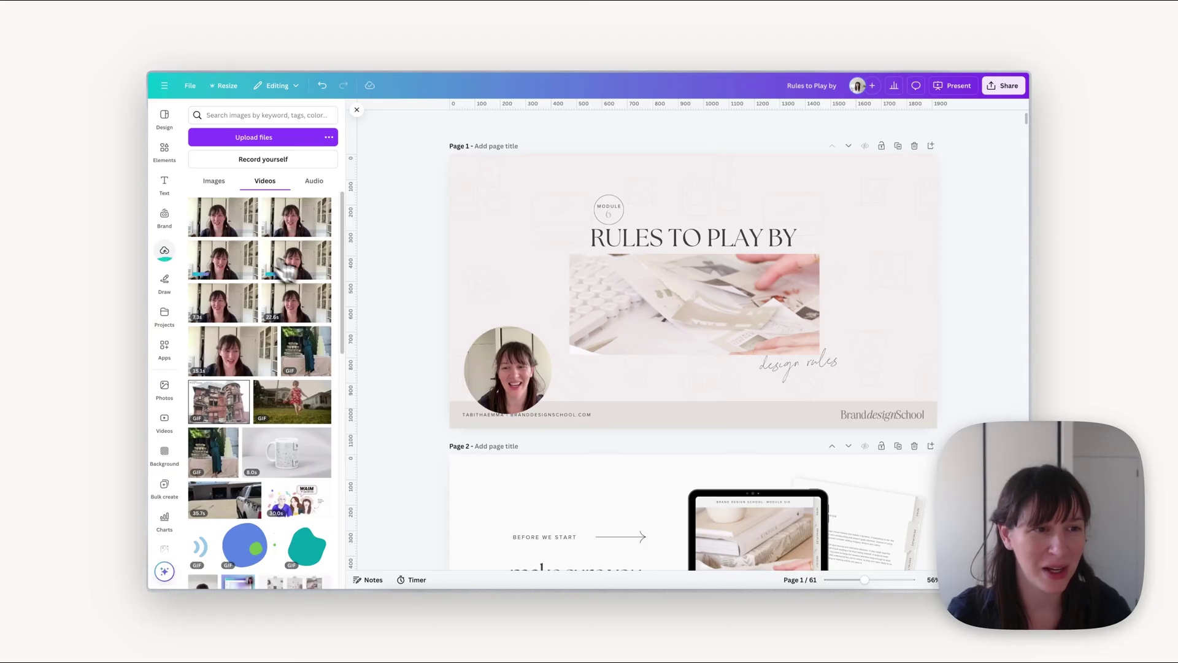
- Review the recorded webcam clips placed on pages 1 to 3
scroll(462, 362, down, 5)
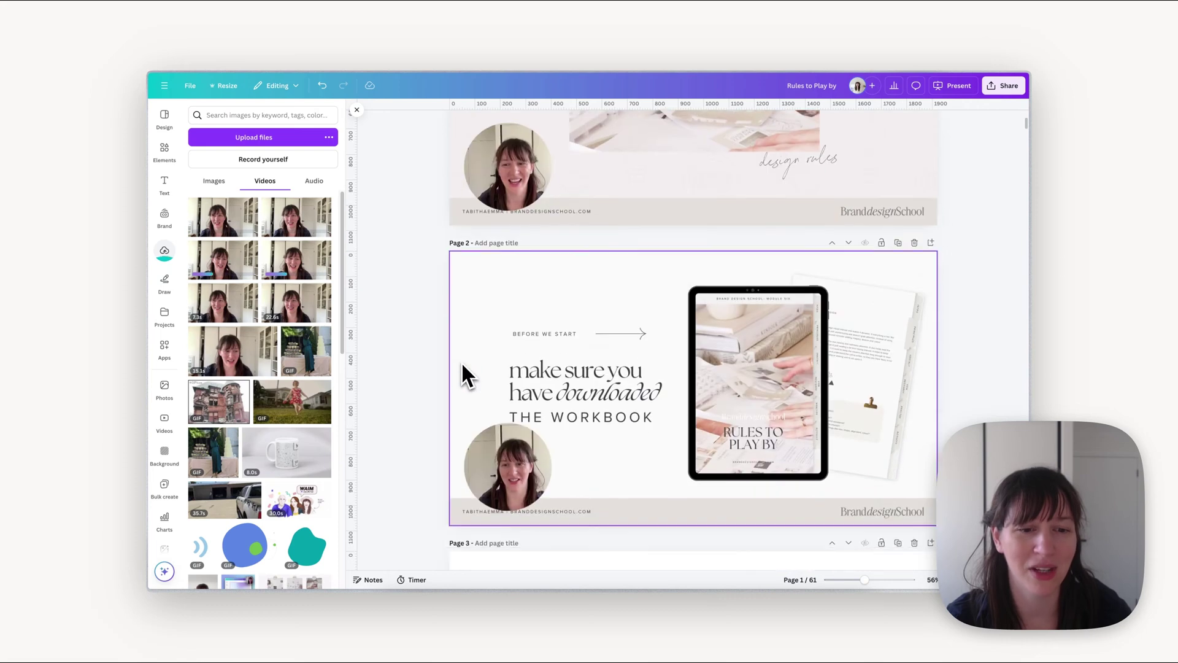
scroll(461, 360, down, 4)
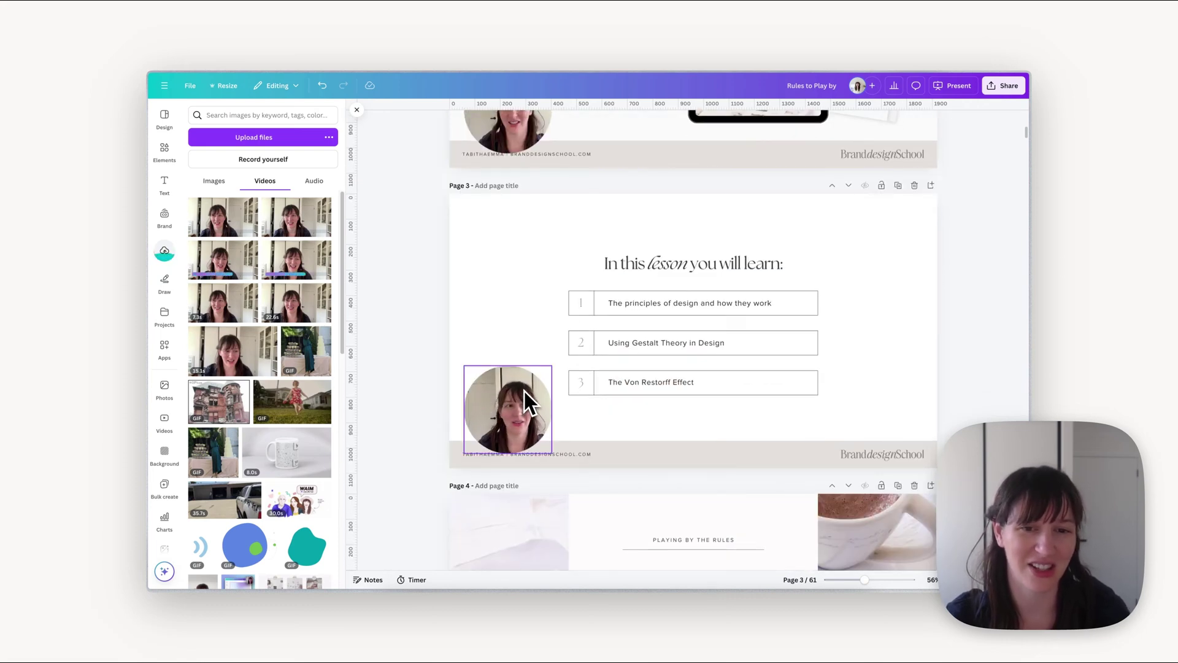
scroll(573, 363, up, 9)
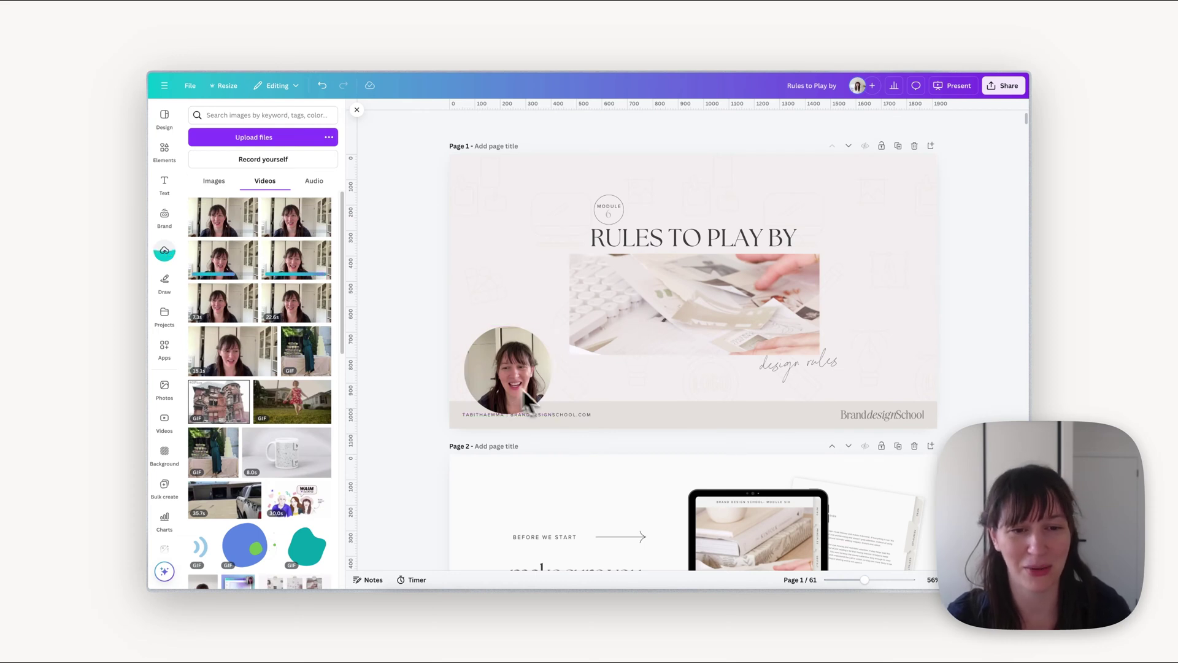
scroll(624, 385, down, 9)
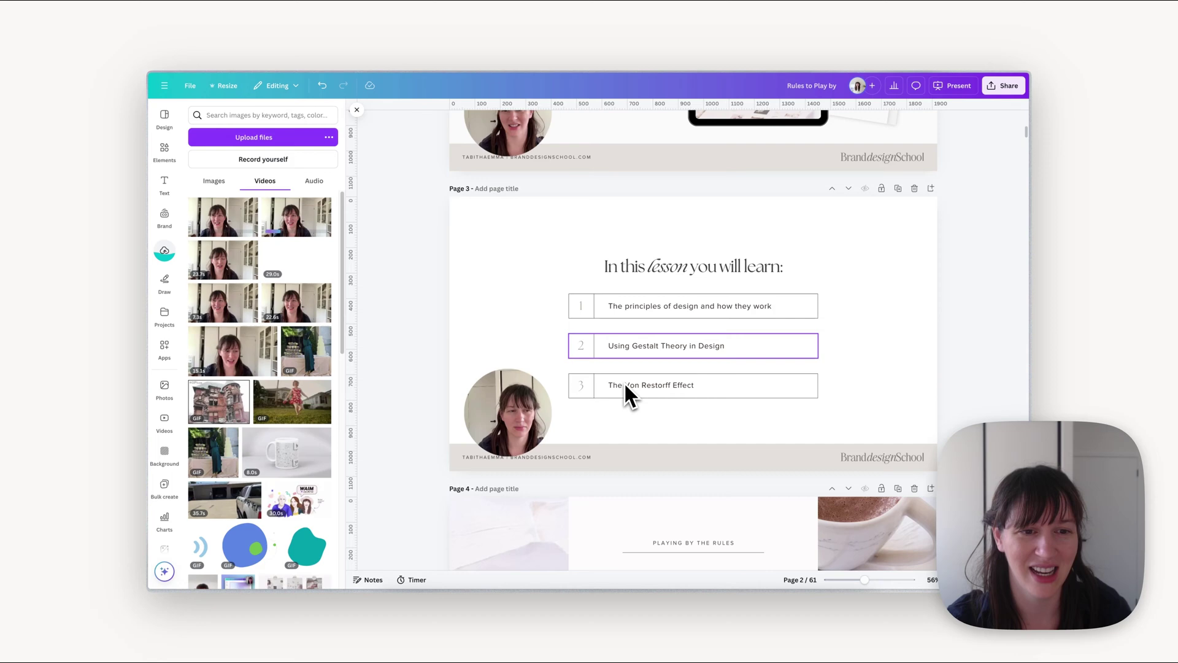
scroll(625, 386, up, 9)
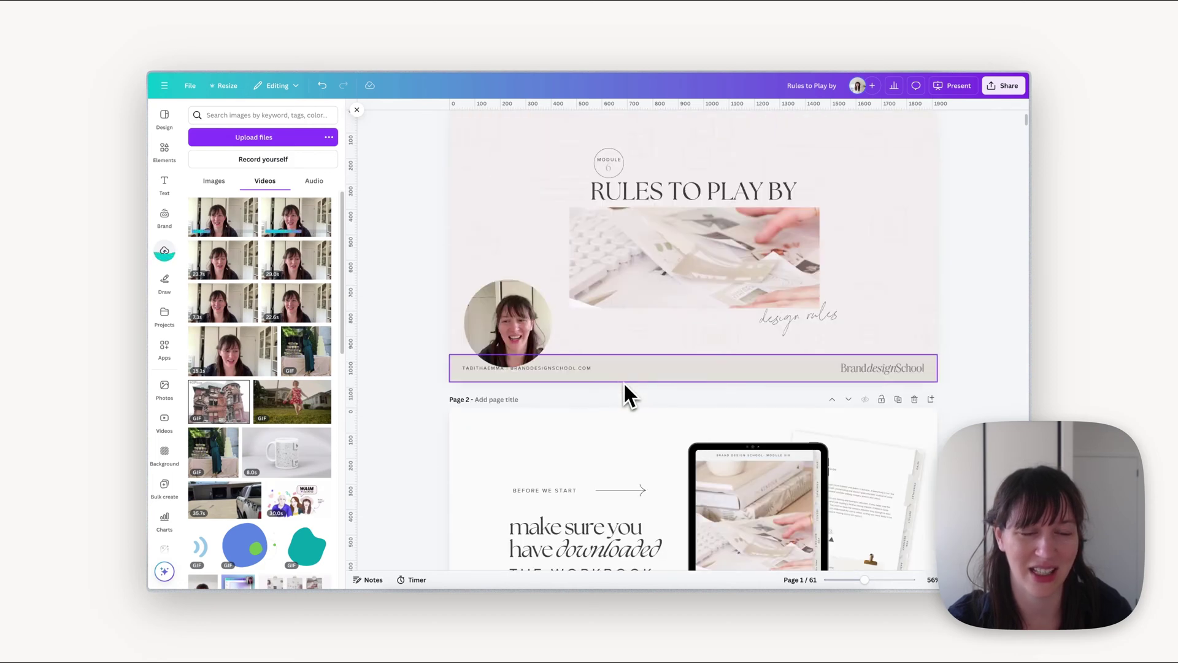
- Try placing the page 1 webcam video in the slide's upper-left corner
drag(518, 342, 517, 214)
scroll(518, 223, up, 1)
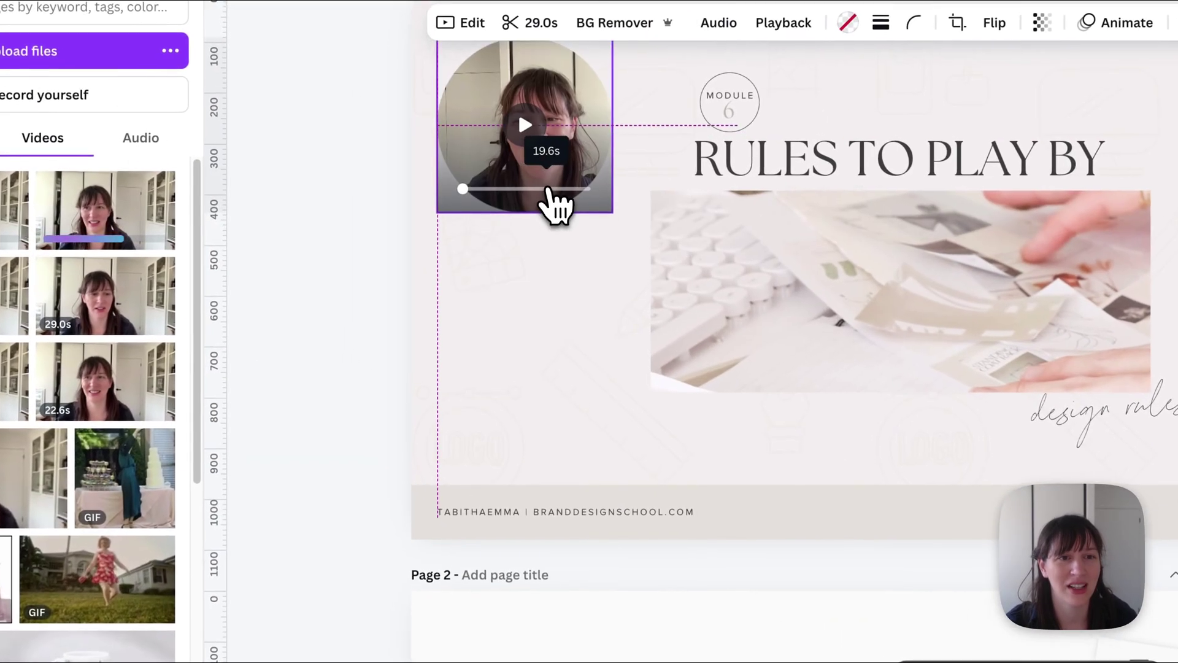
scroll(555, 224, up, 1)
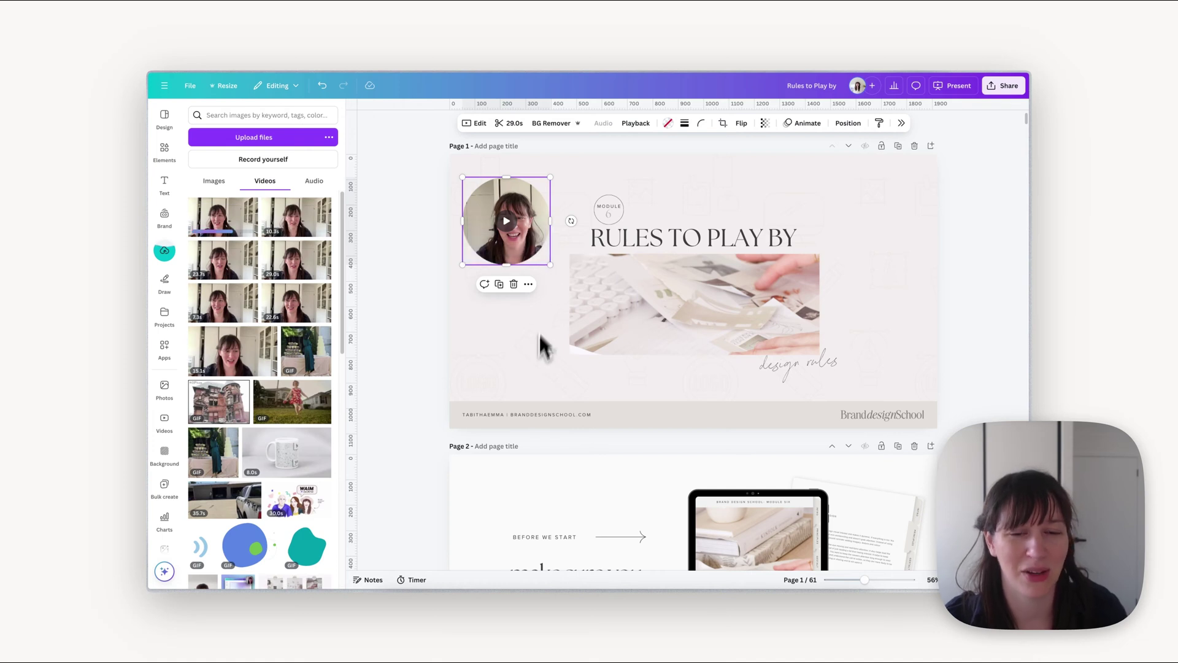
scroll(540, 343, down, 3)
scroll(517, 411, up, 3)
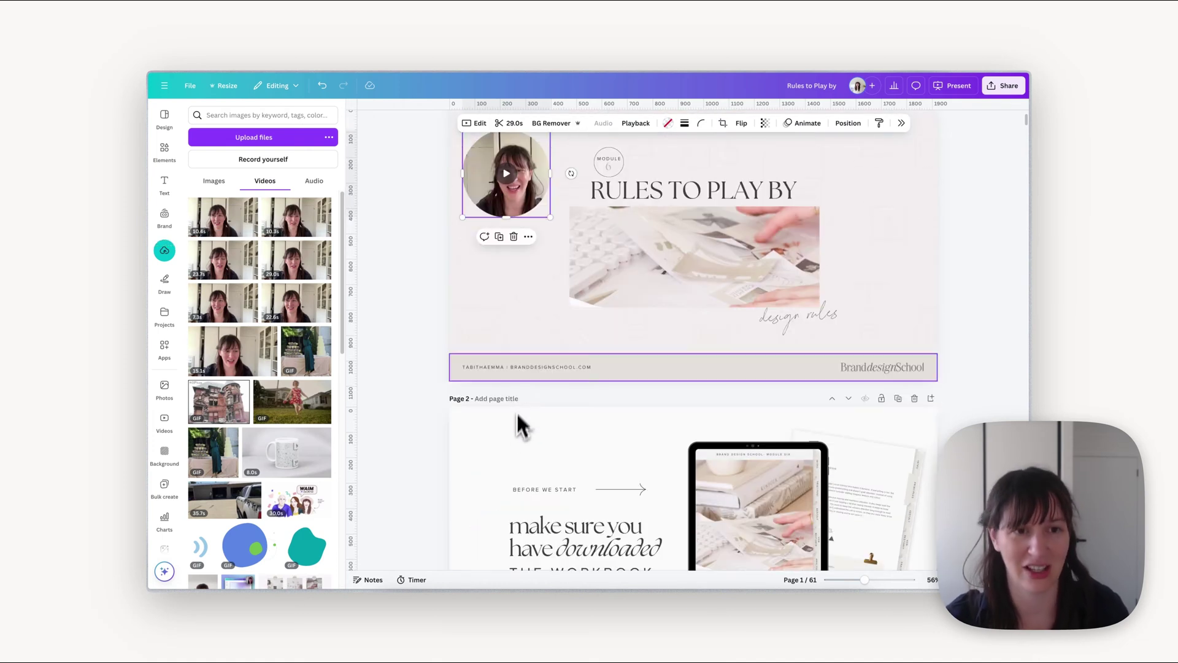
key(ctrl+z)
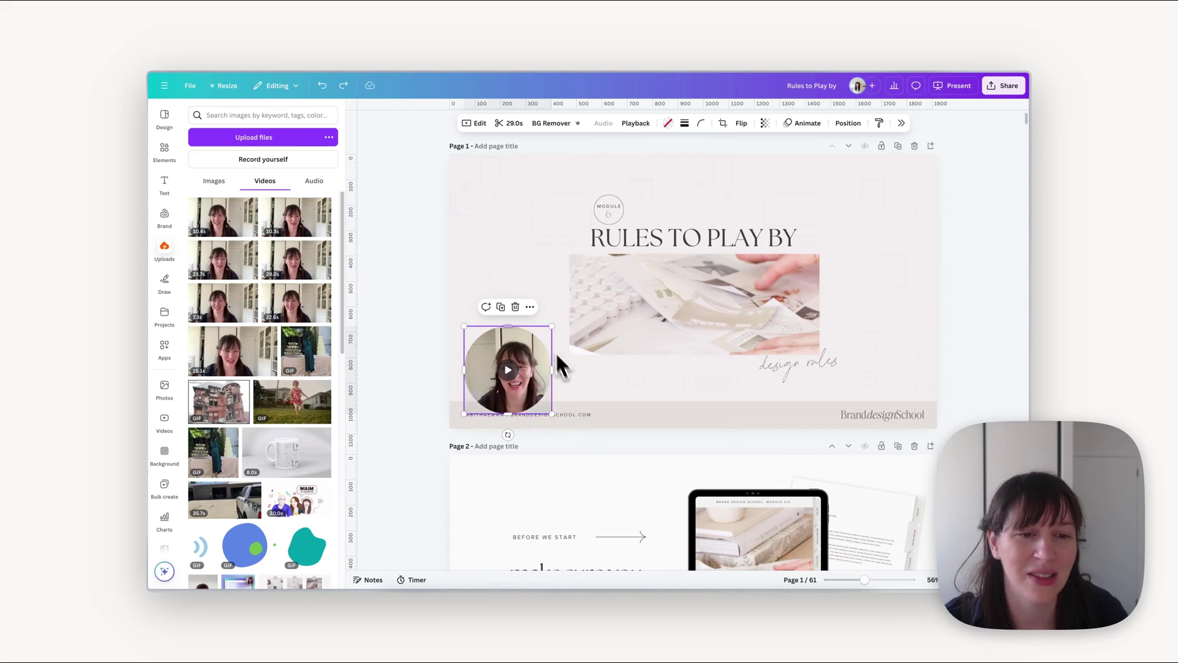
- Shrink the webcam video on page 1 and place it just above the footer bar near the slide's left edge
drag(552, 326, 530, 347)
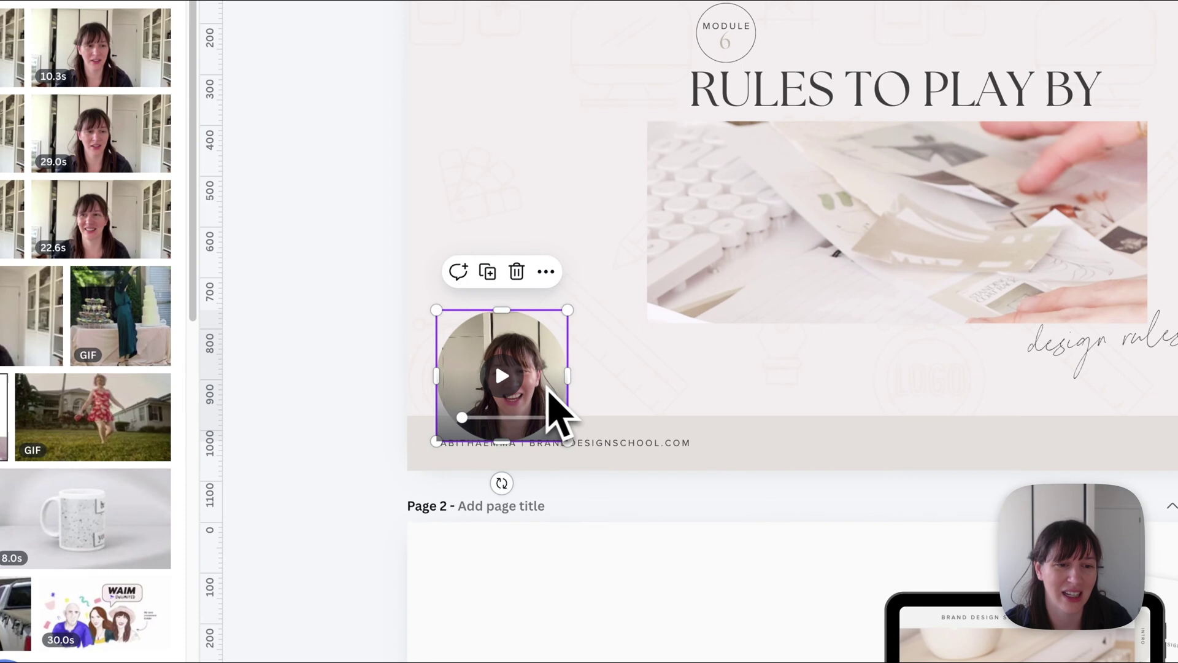
drag(559, 396, 568, 360)
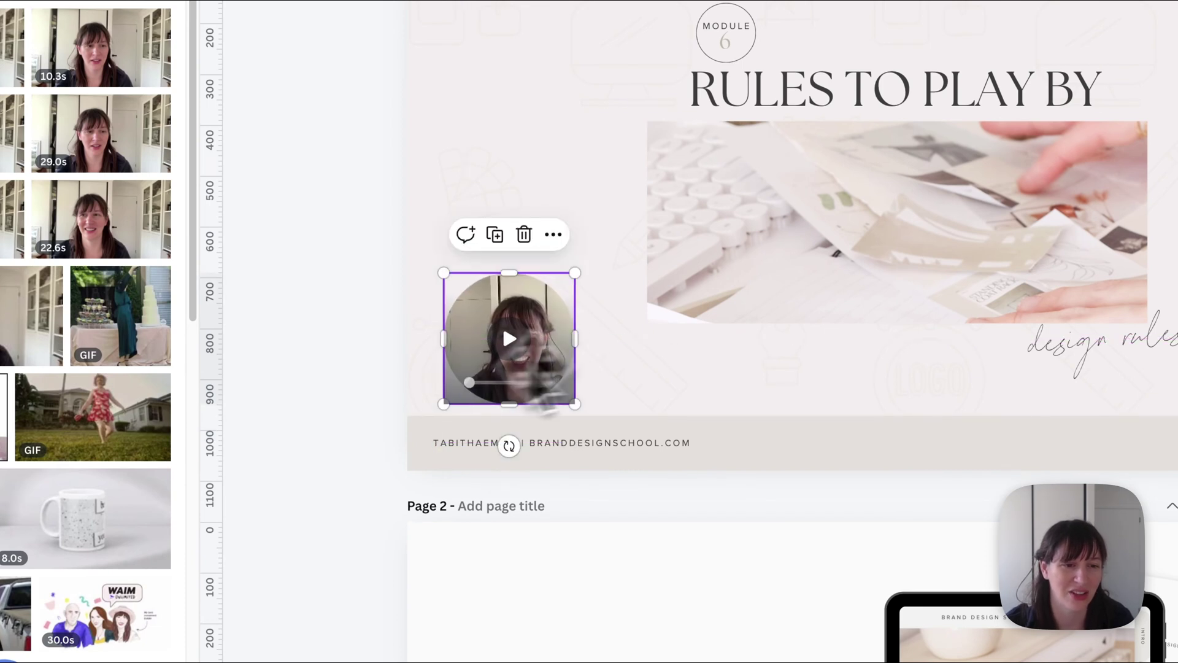
click(365, 417)
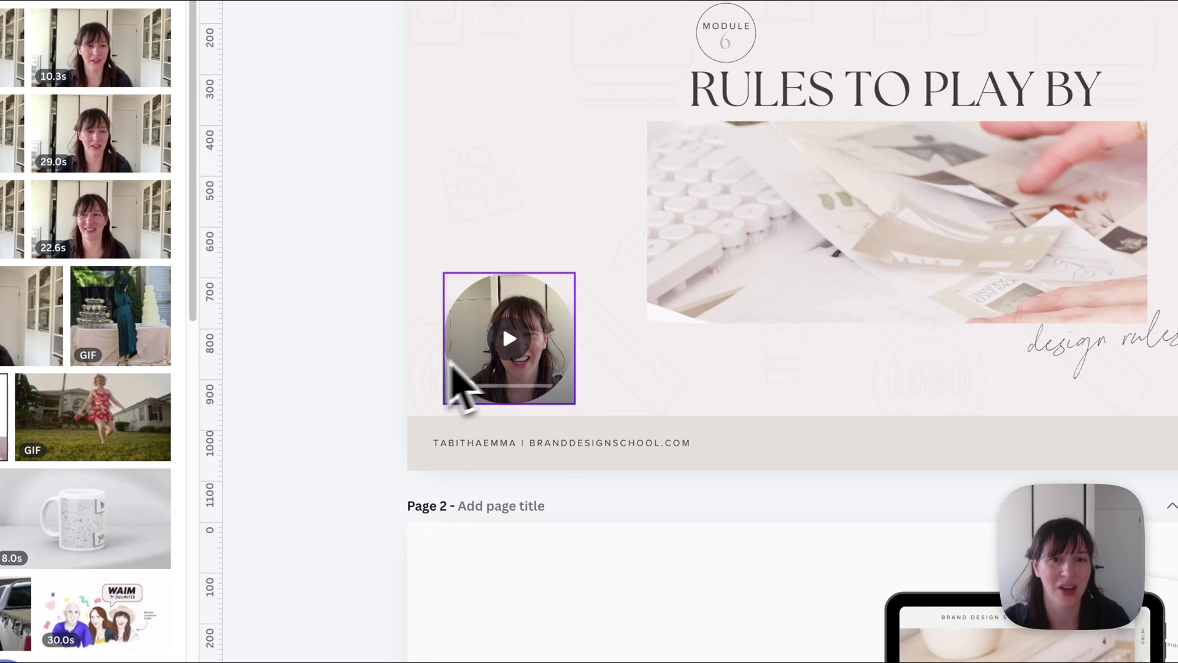
- Move the webcam video on page 2 to the slide's upper-left corner, clear of the footer text
scroll(693, 384, down, 10)
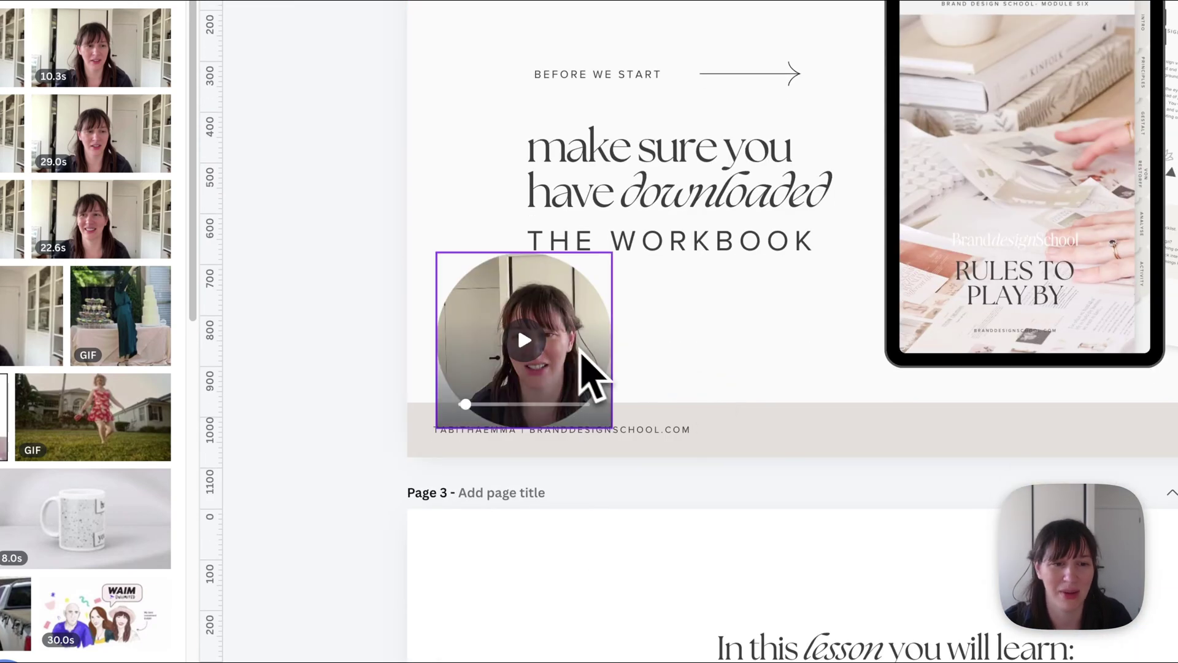
drag(546, 347, 591, 44)
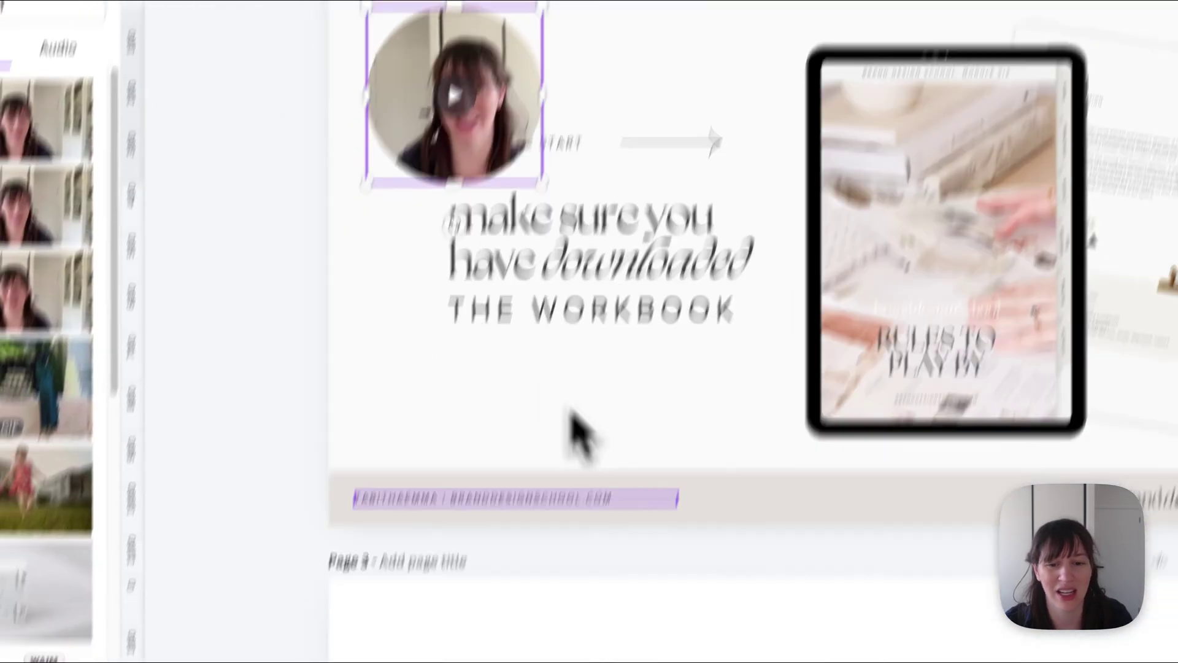
scroll(656, 344, down, 5)
drag(529, 493, 519, 404)
scroll(535, 353, up, 15)
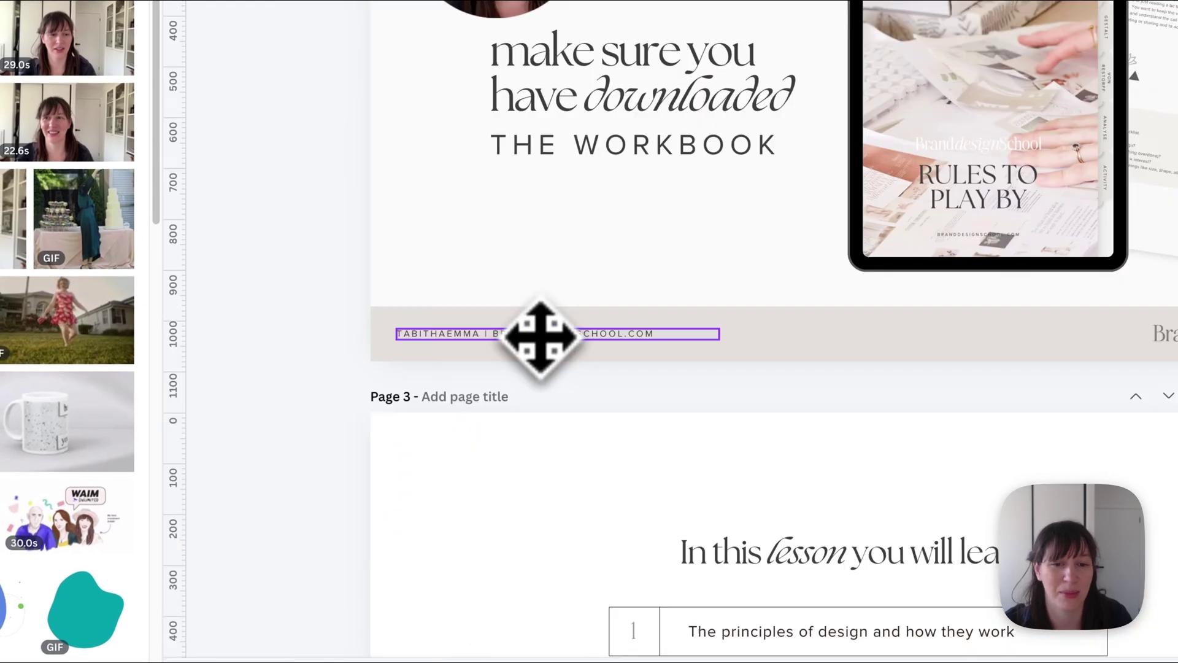
- Check the webcam videos on pages 1 and 2 and open the download settings for the design
scroll(572, 334, down, 4)
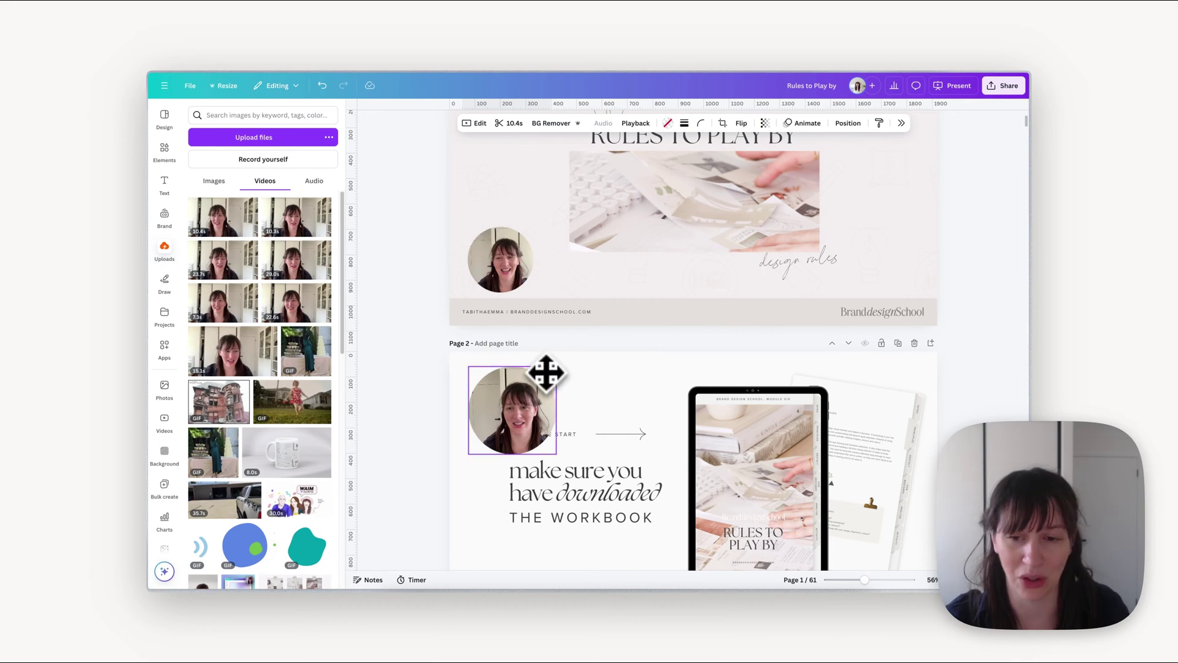
scroll(546, 371, up, 2)
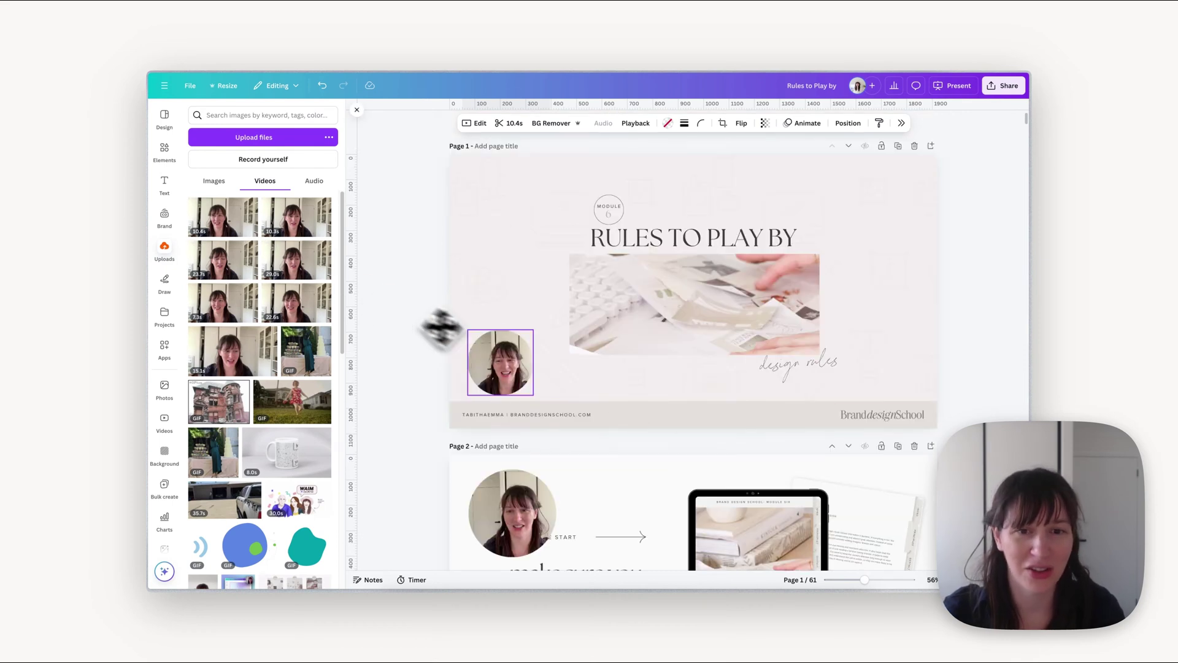
scroll(688, 396, down, 1)
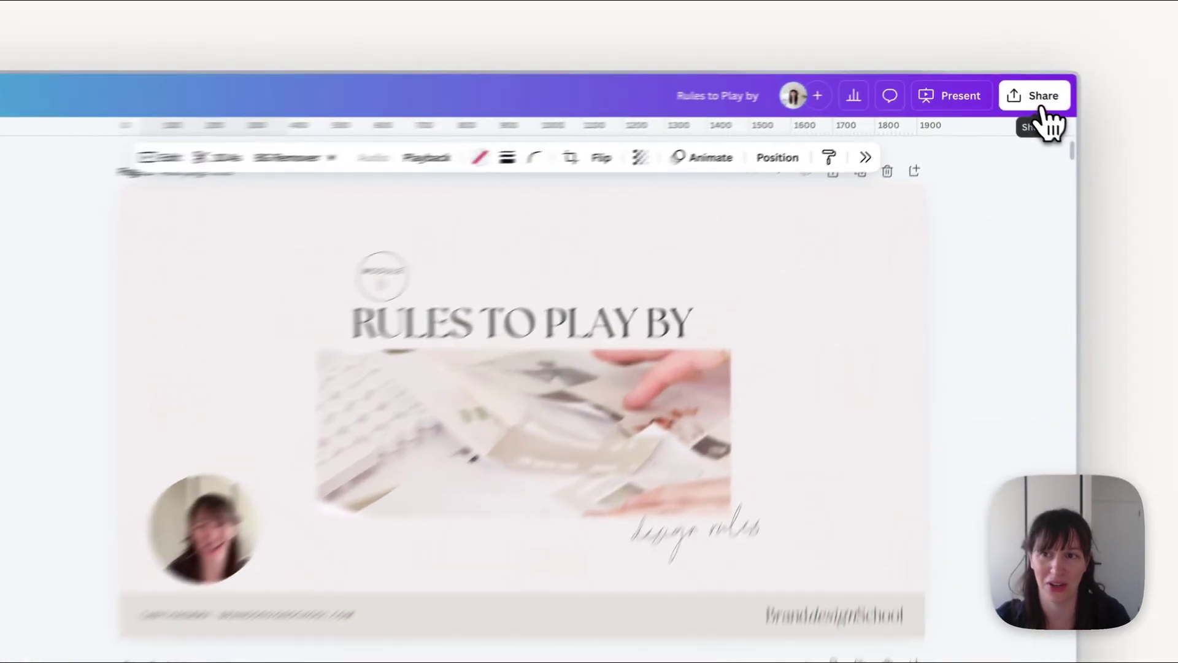
click(1005, 86)
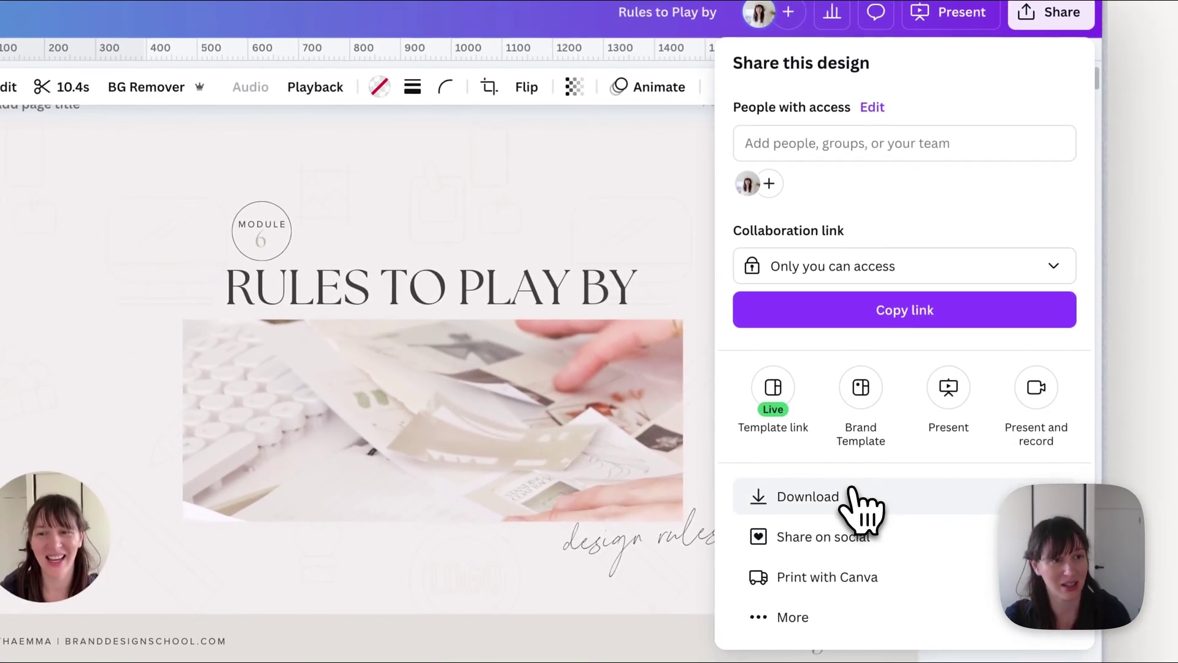
click(855, 494)
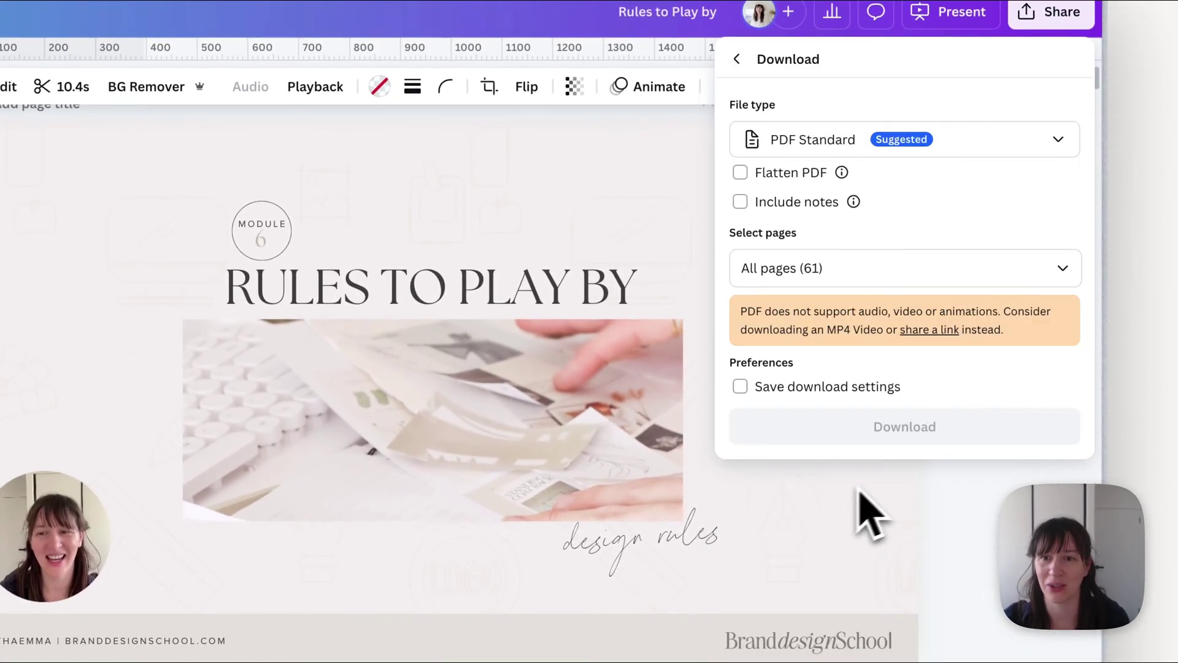
click(812, 212)
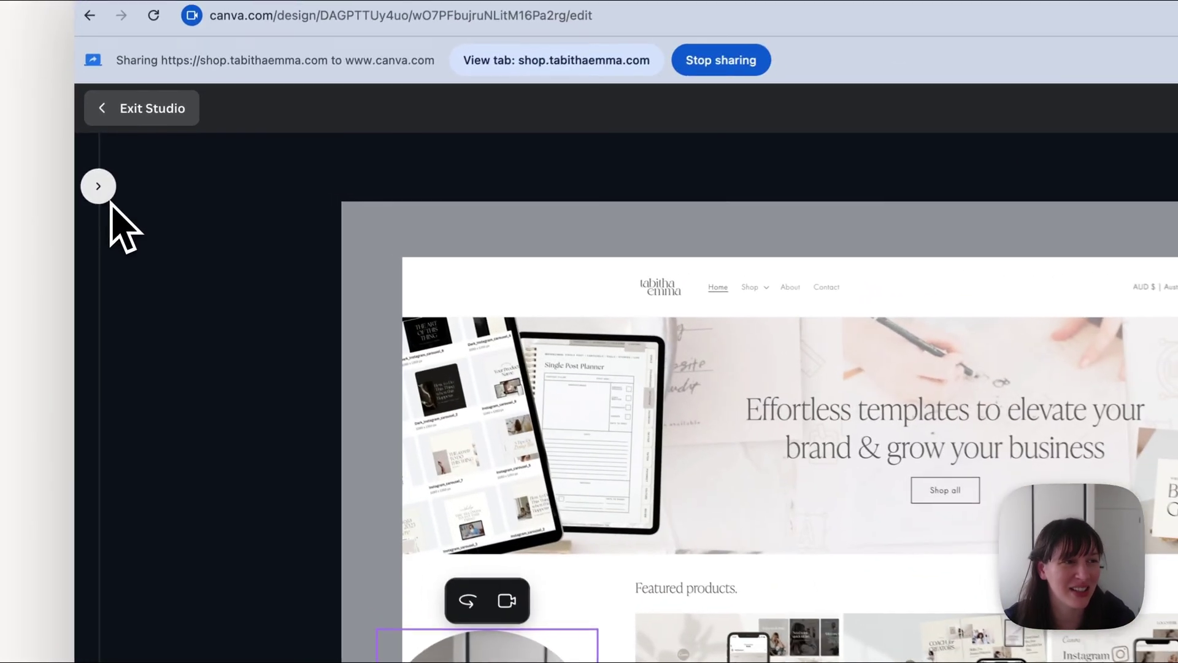
- Show the notes area in the recording studio and collapse it again
click(158, 184)
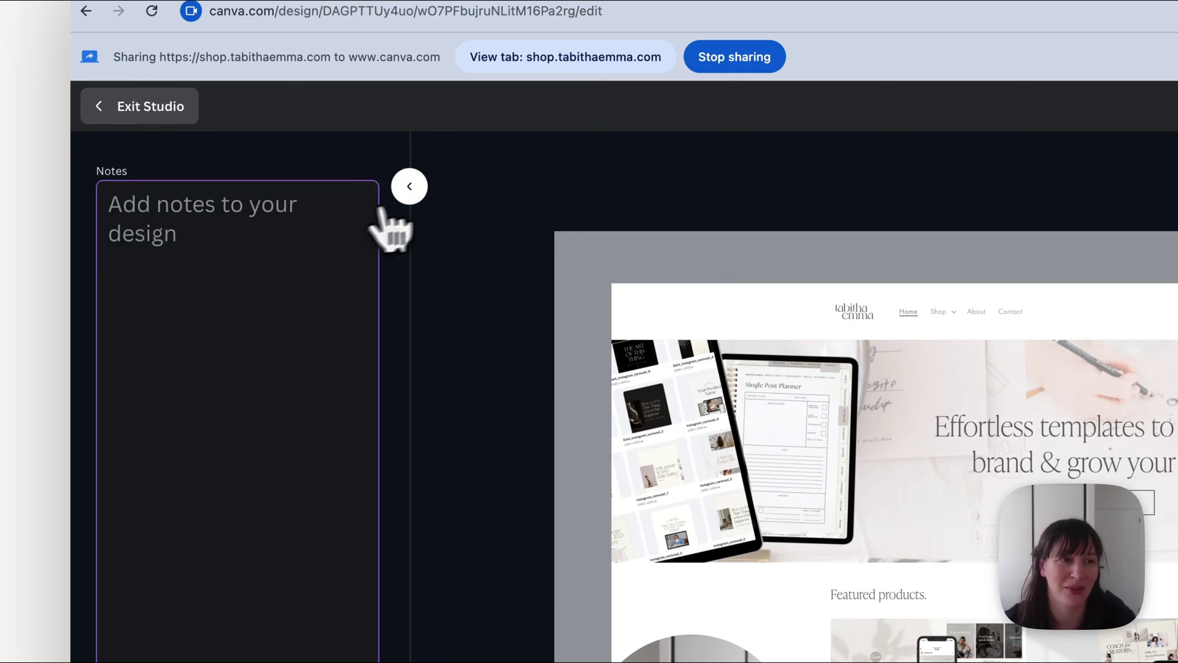
click(420, 195)
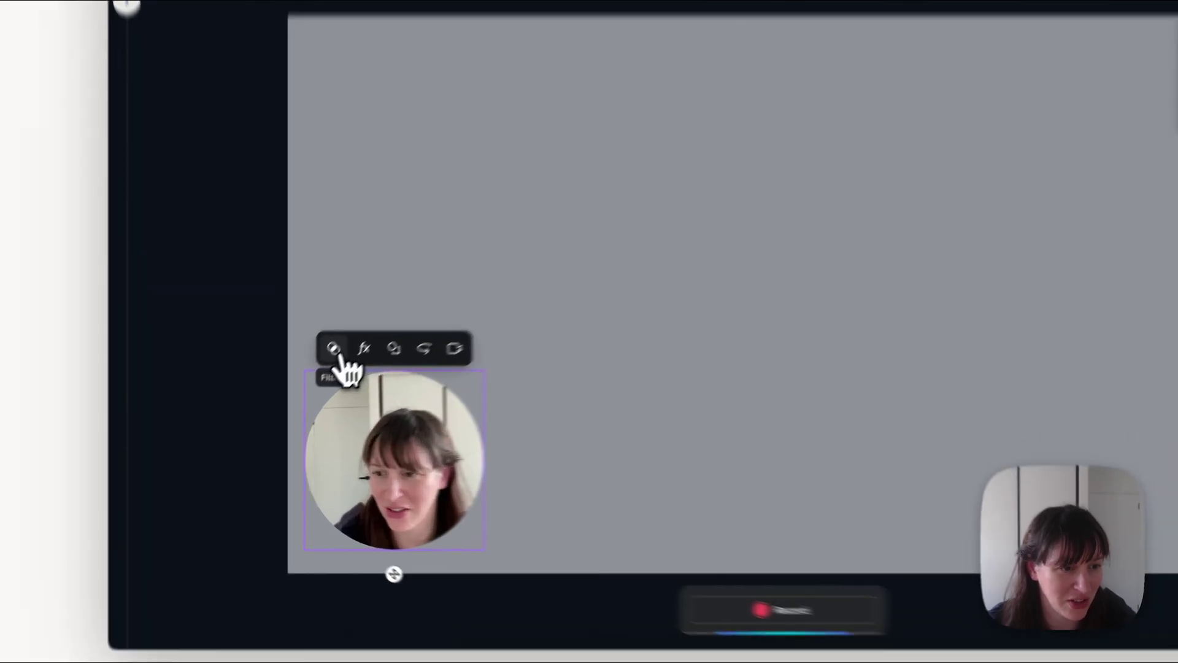
- Try the Scandi filter on the camera image and check which effects are available
click(296, 392)
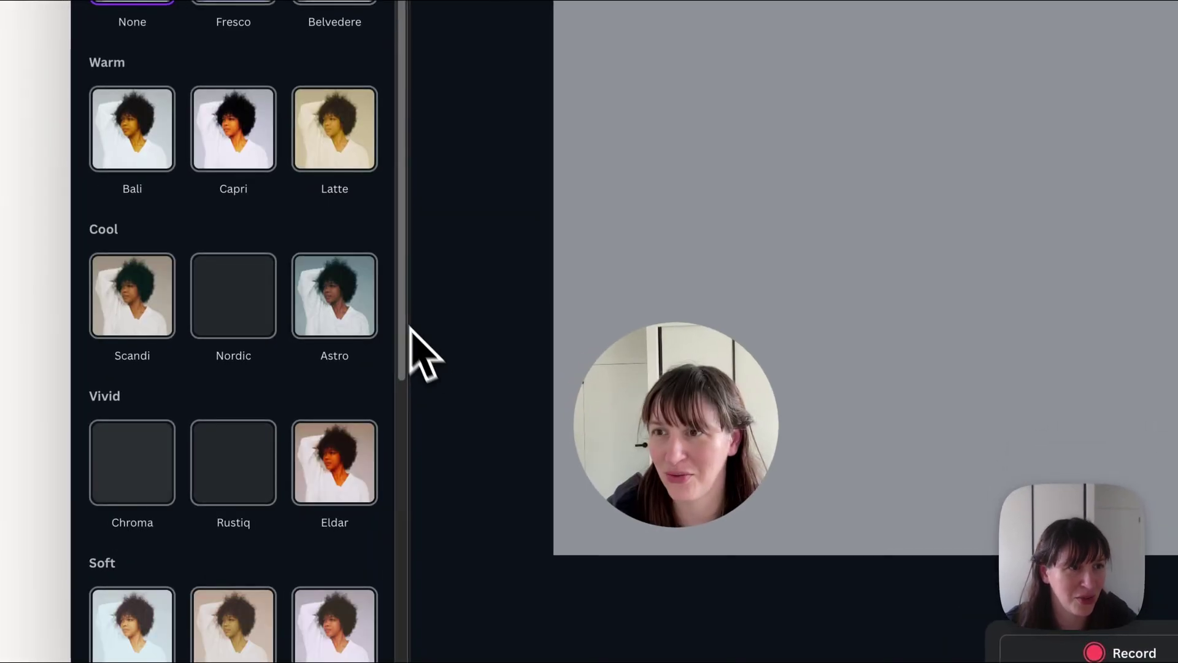
click(111, 314)
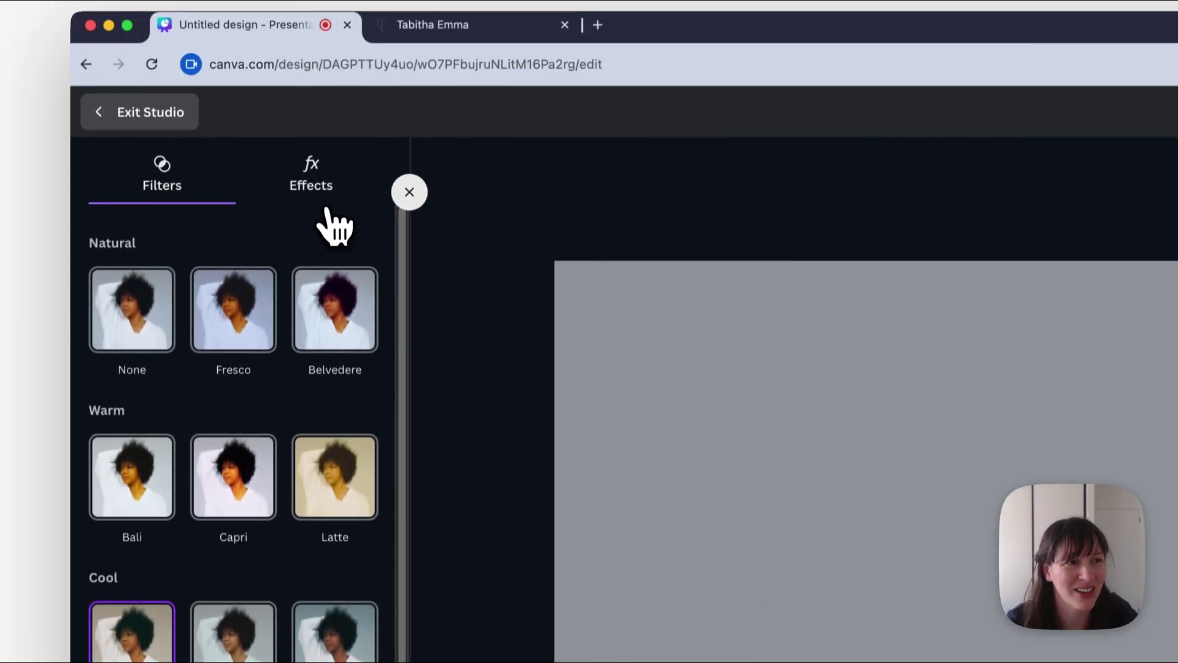
click(326, 210)
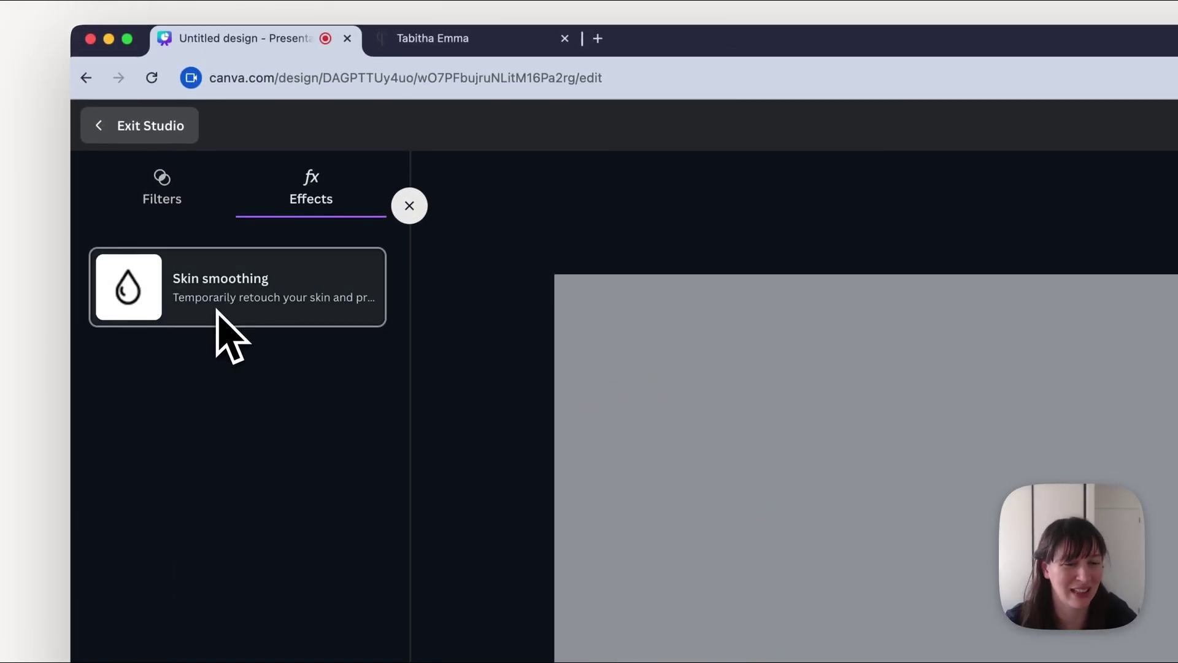
click(175, 208)
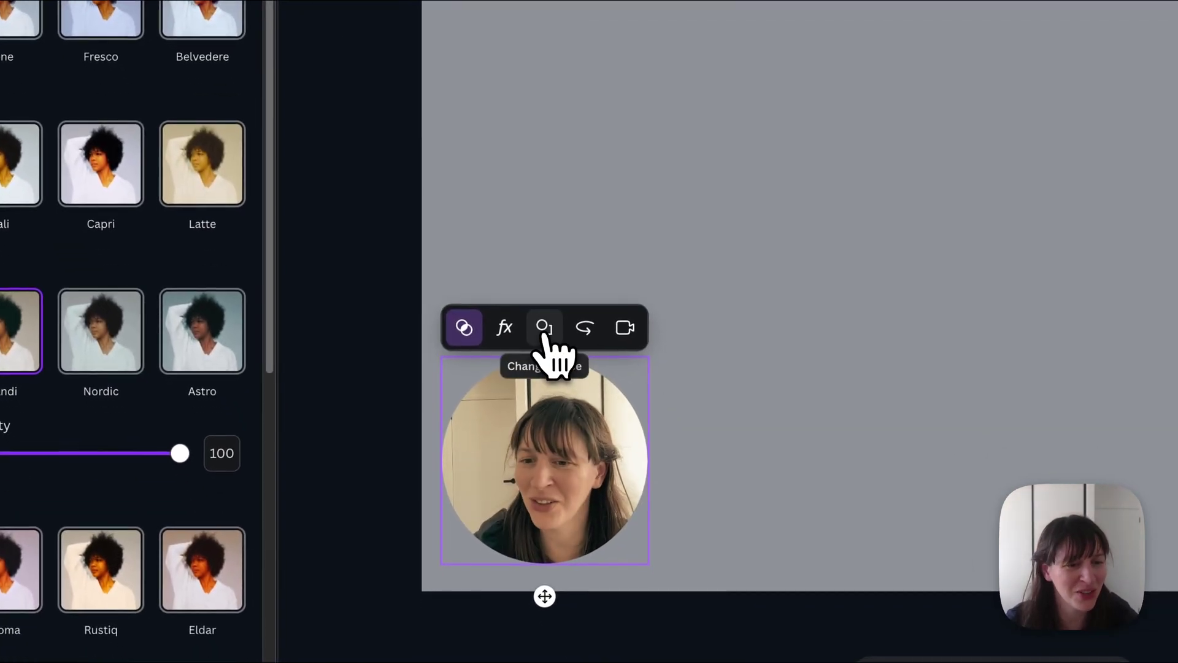
- Change the camera frame to a rectangle placed near the canvas's lower-left corner and try mirroring its image
click(544, 331)
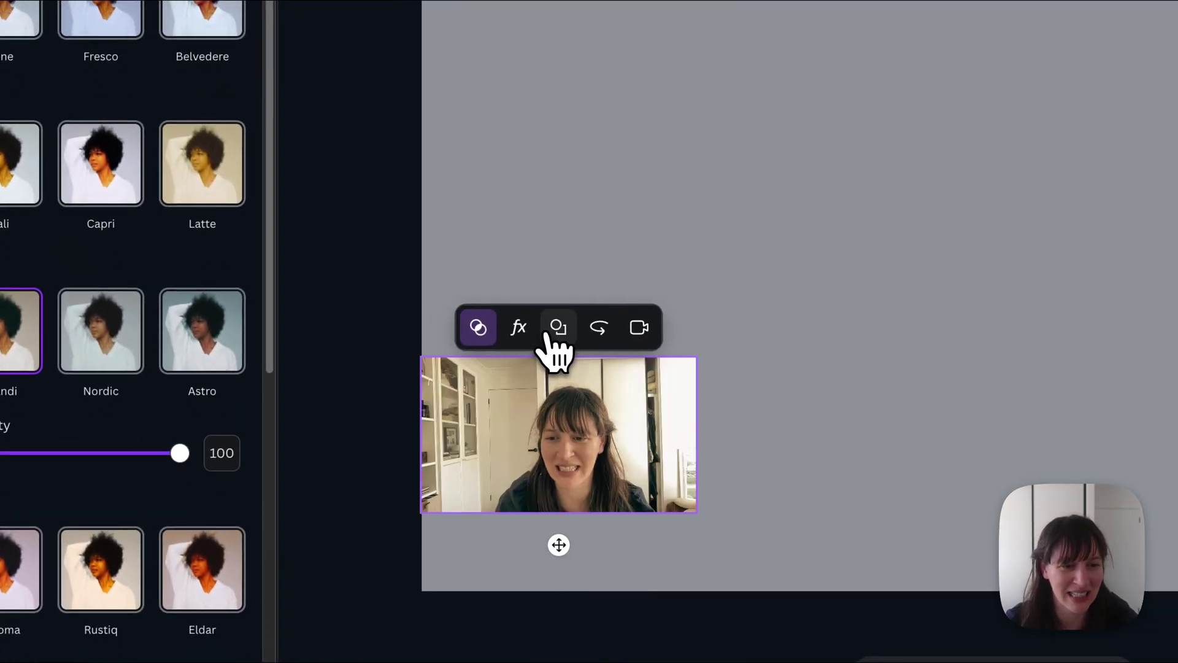
drag(570, 468, 614, 515)
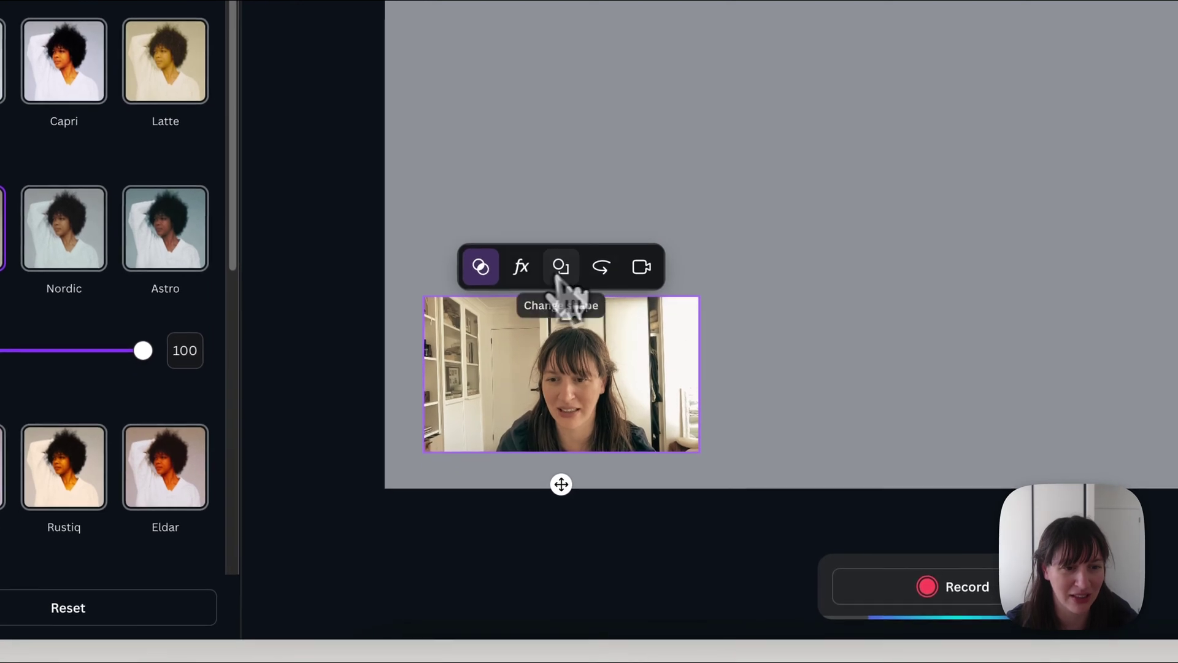
click(605, 269)
click(609, 271)
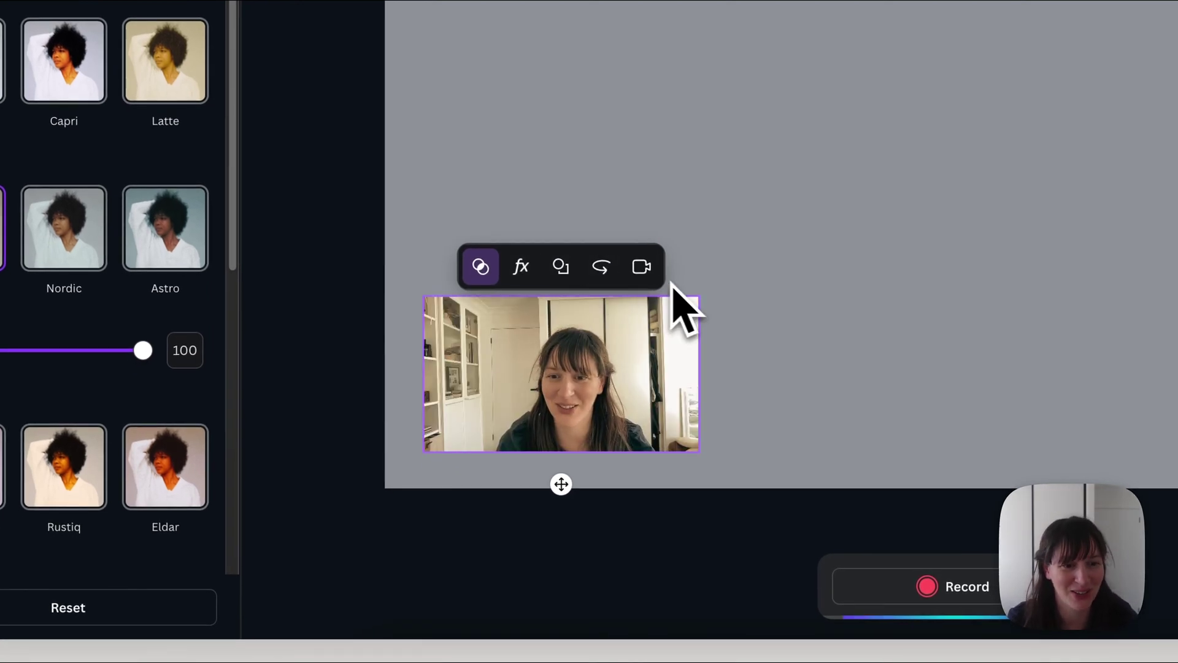
- Apply the Astro filter to the camera image and close the filter options
click(194, 251)
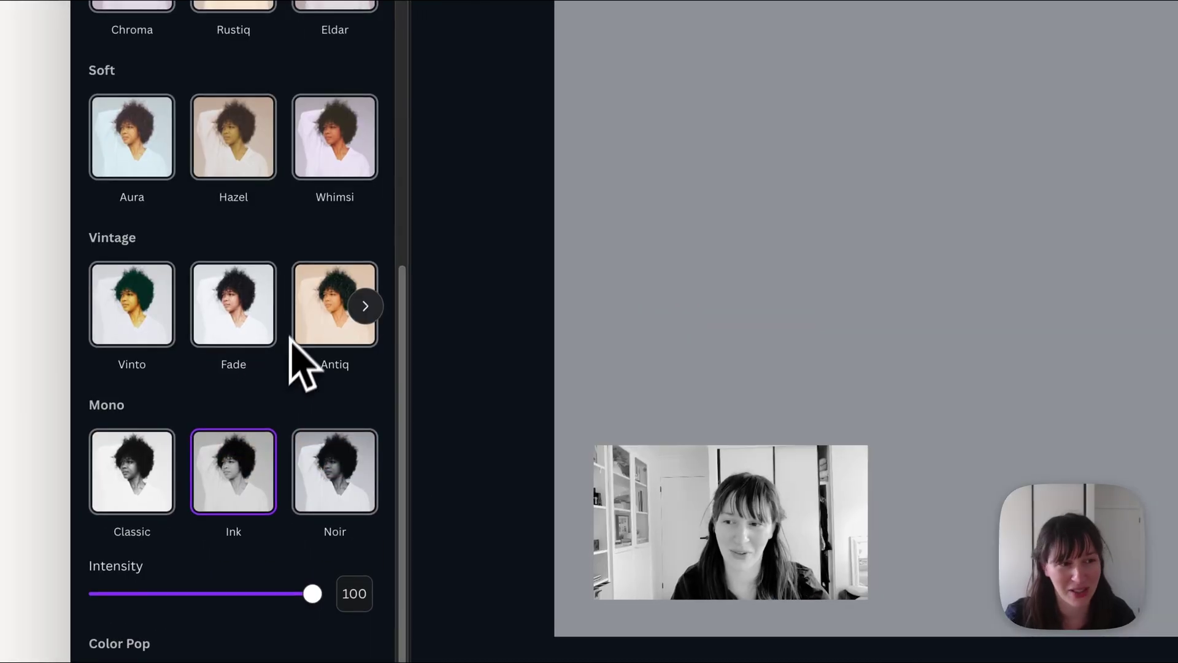
click(341, 161)
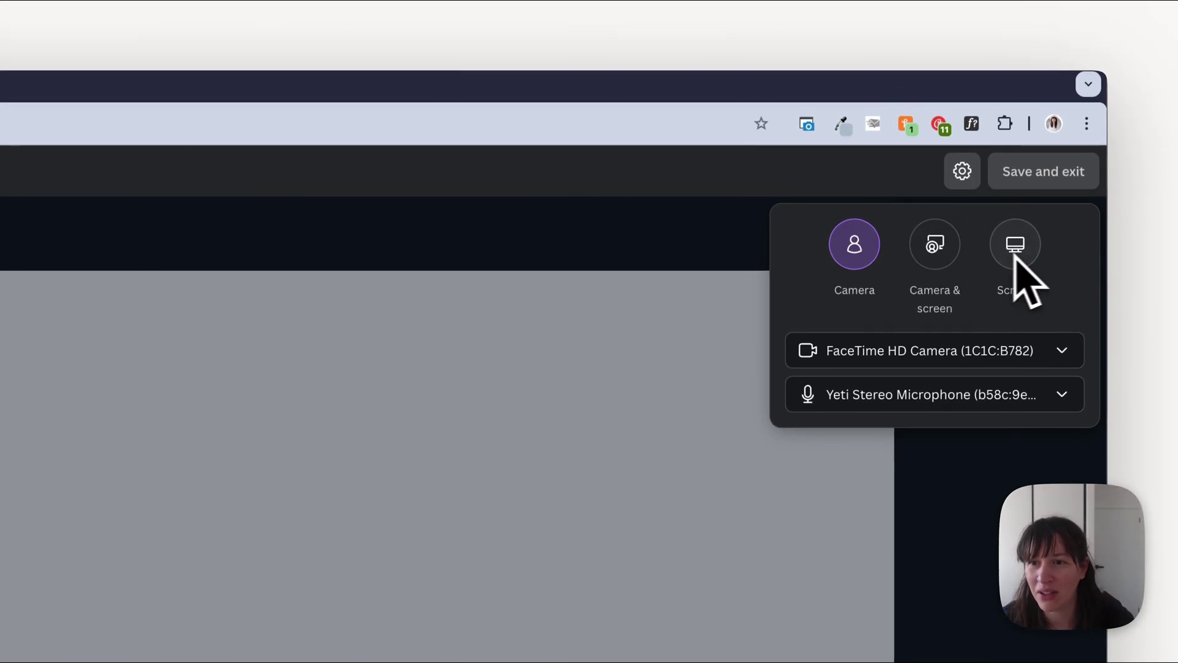
- Set the studio to capture camera and screen, share the entire screen and start recording
click(943, 257)
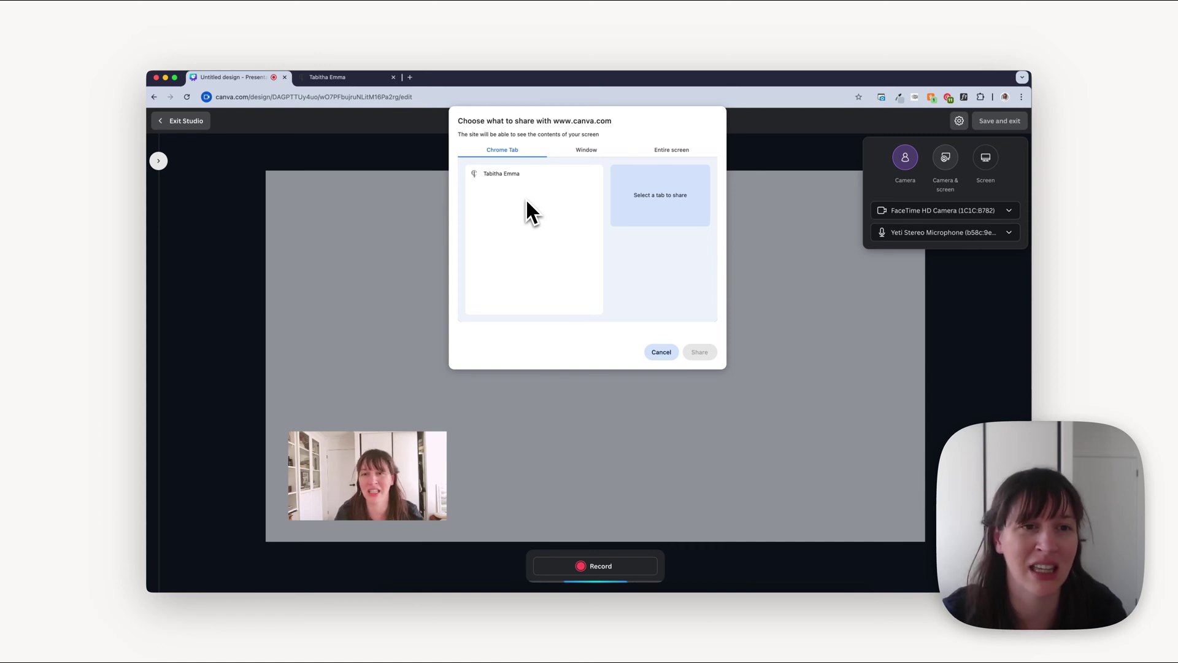
click(584, 154)
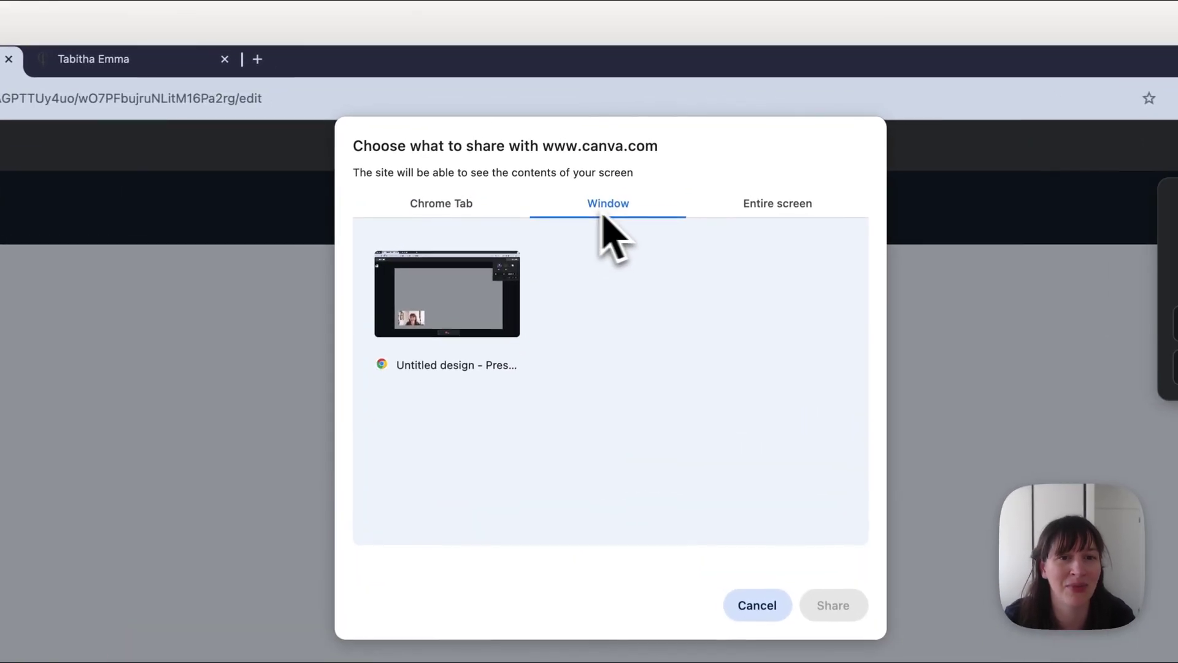
click(761, 212)
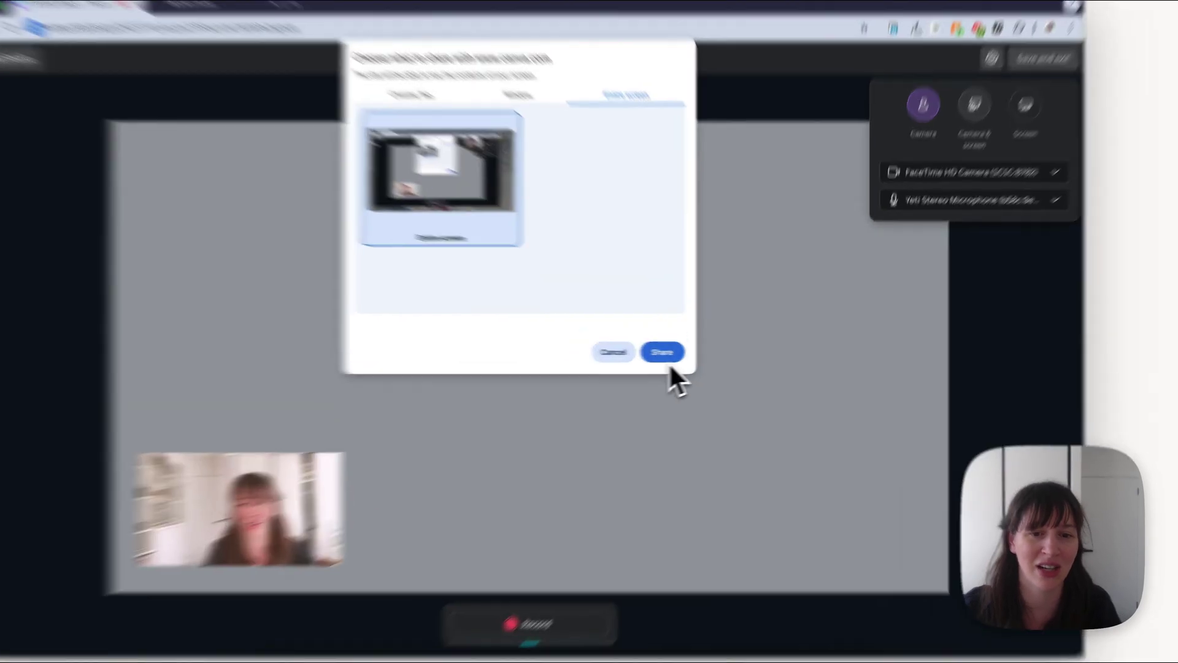
click(700, 354)
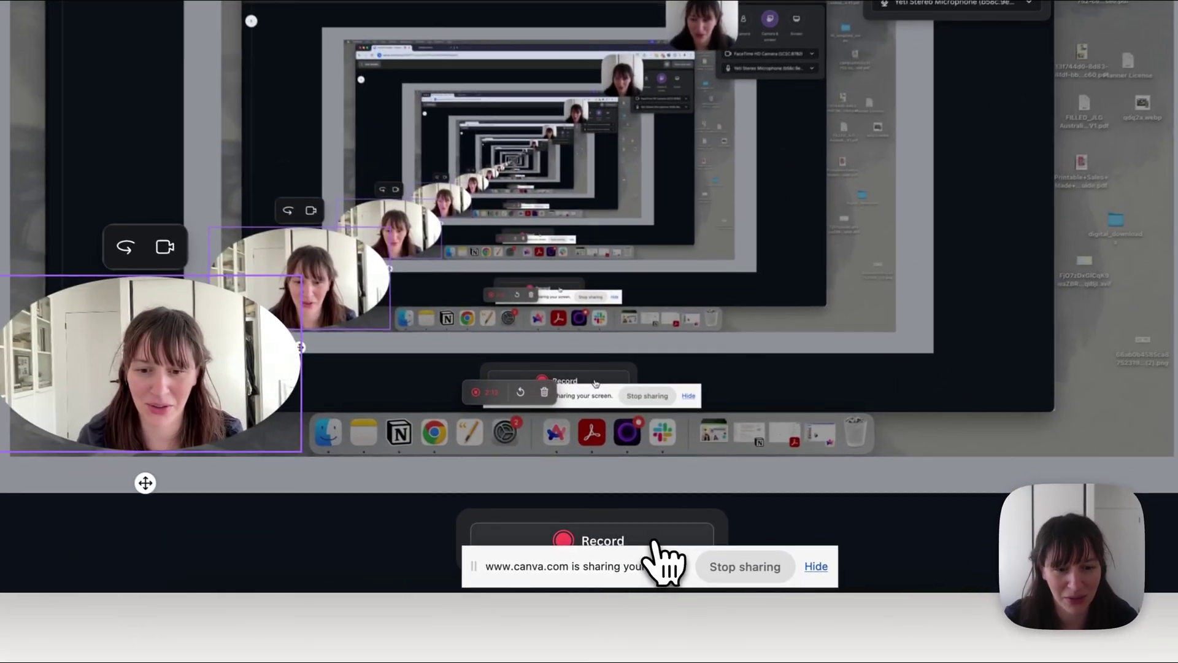
click(617, 567)
- Switch to the shop website, search it for "instagram" and look through the product results
click(342, 80)
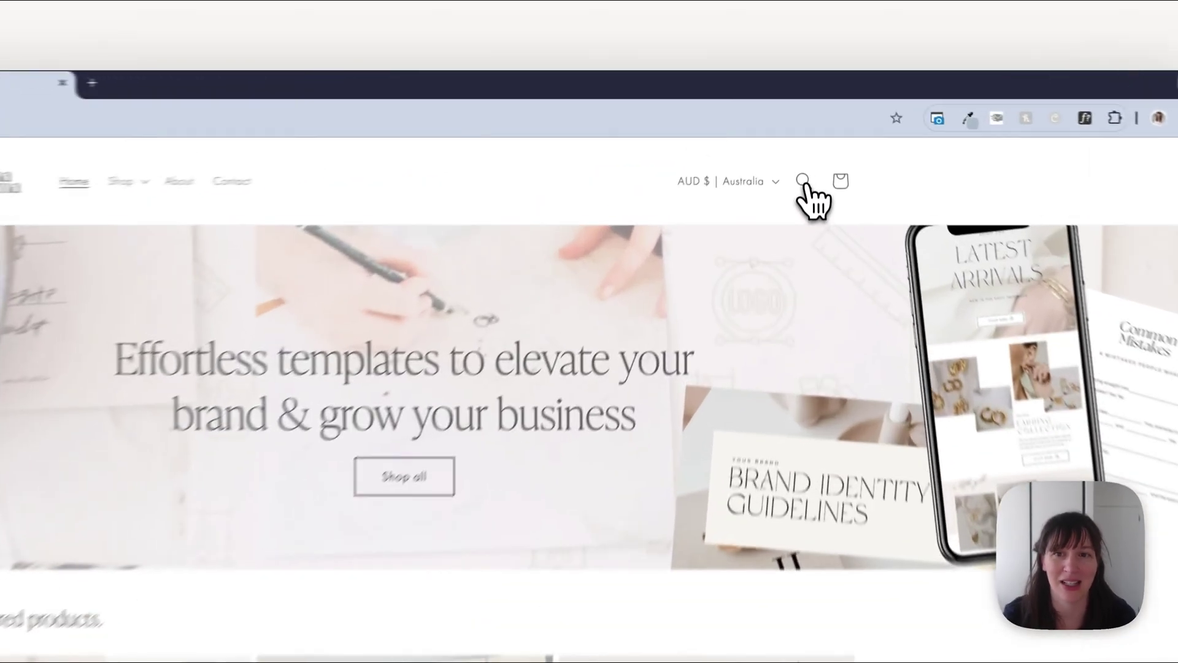
click(807, 132)
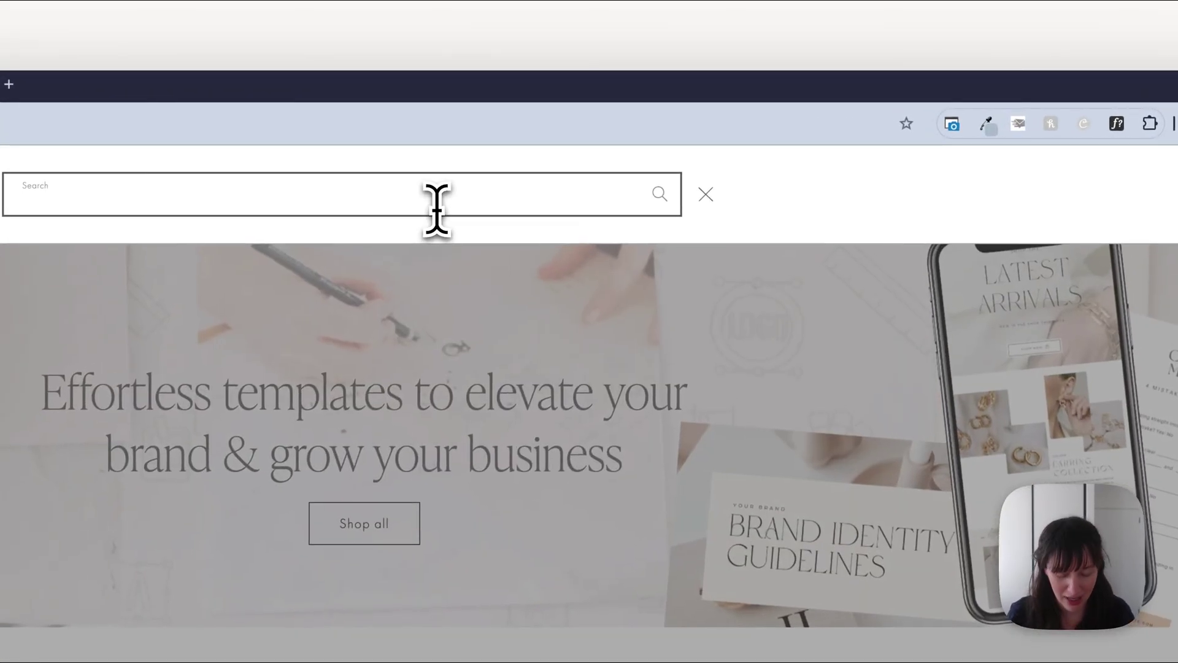
text(instagr)
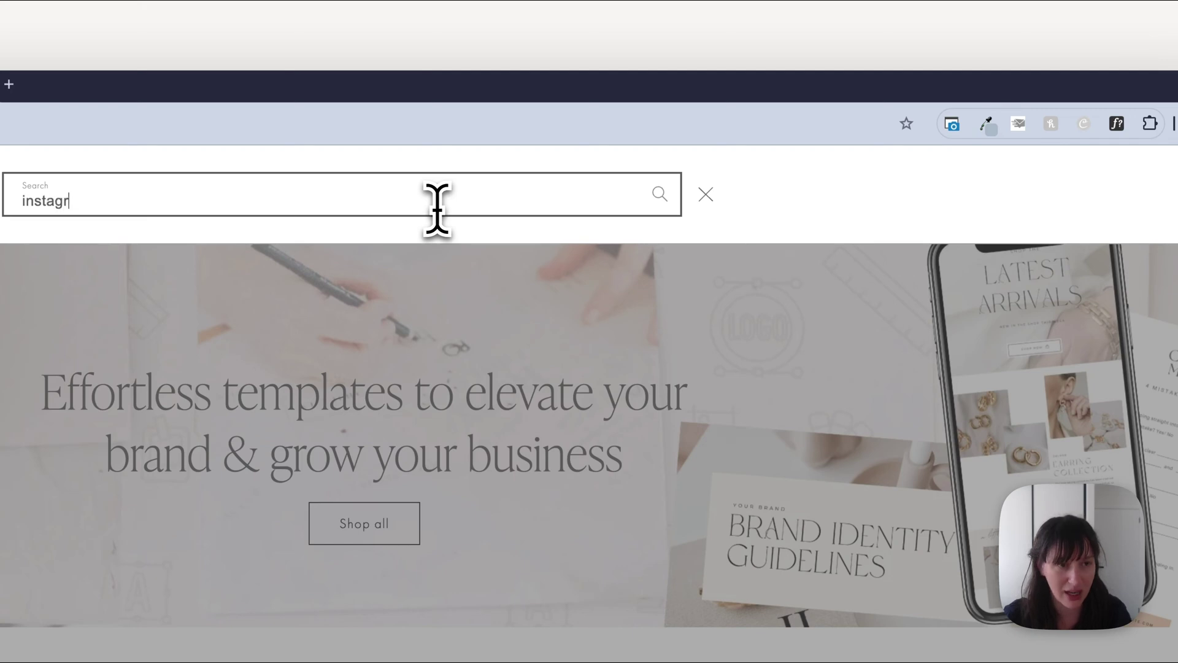
text(am)
key(Return)
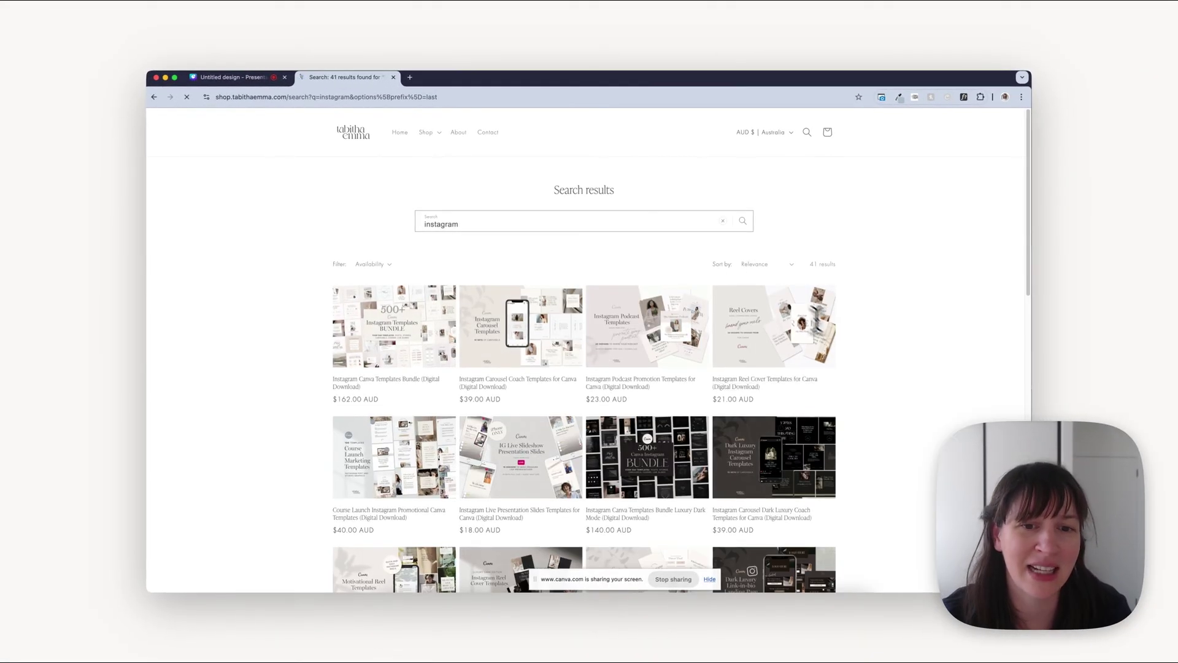
scroll(846, 332, down, 12)
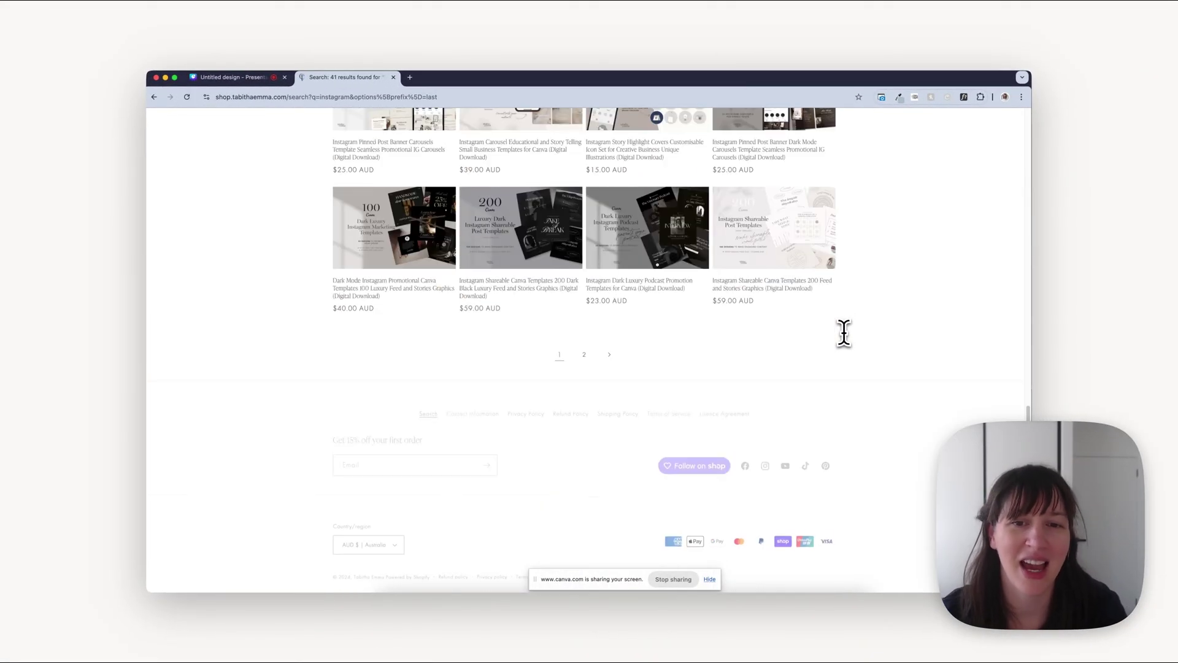
scroll(845, 329, up, 12)
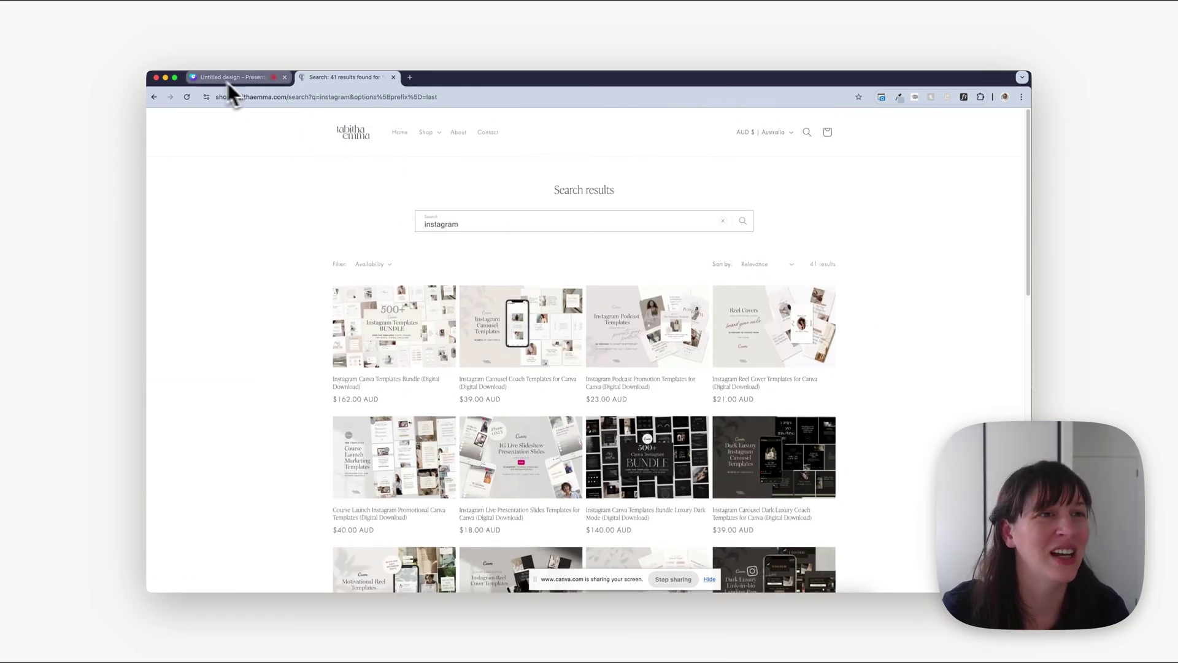
- Return to the Canva studio, finish the recording and save it into the design
click(258, 78)
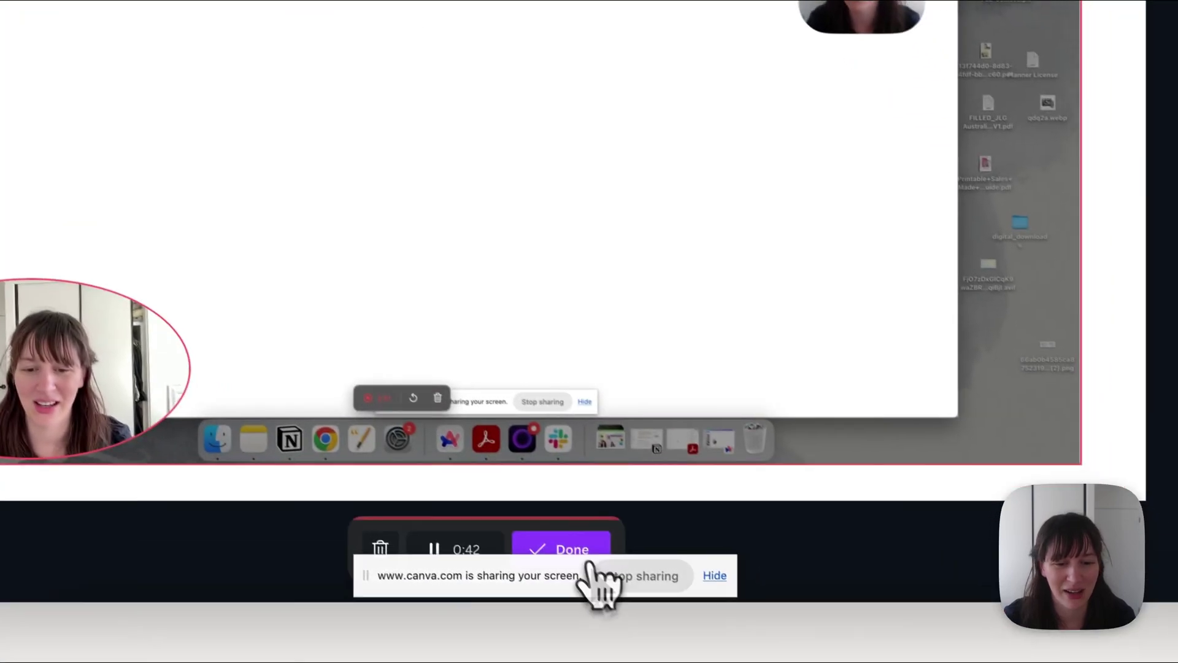
click(571, 552)
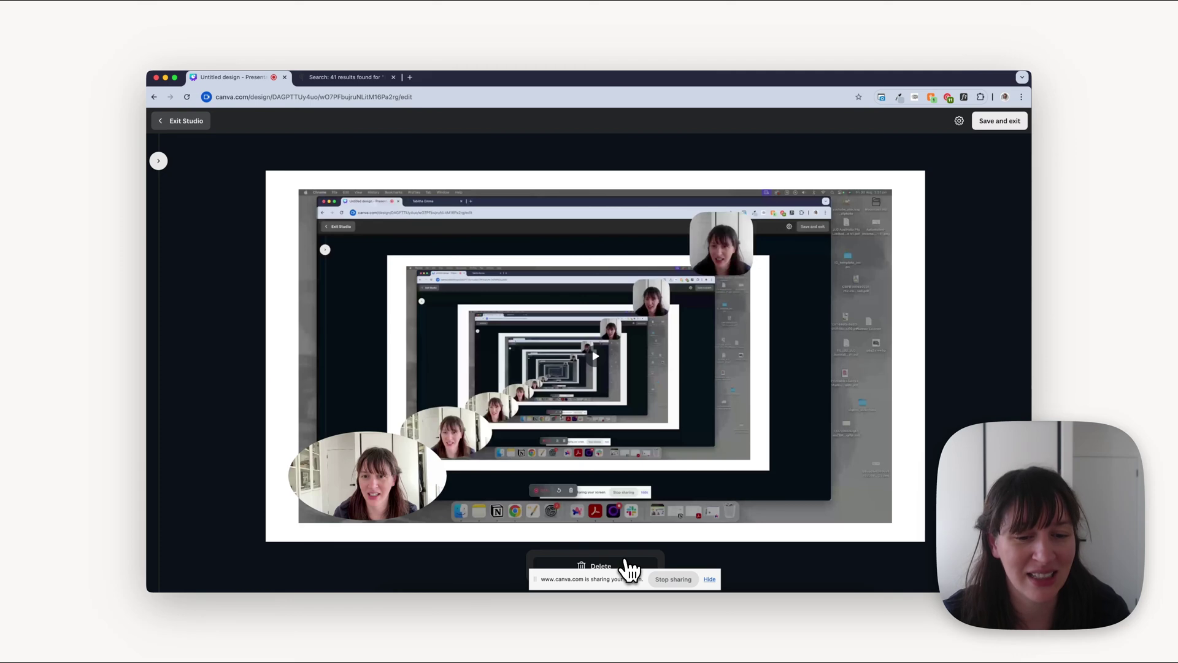
click(999, 123)
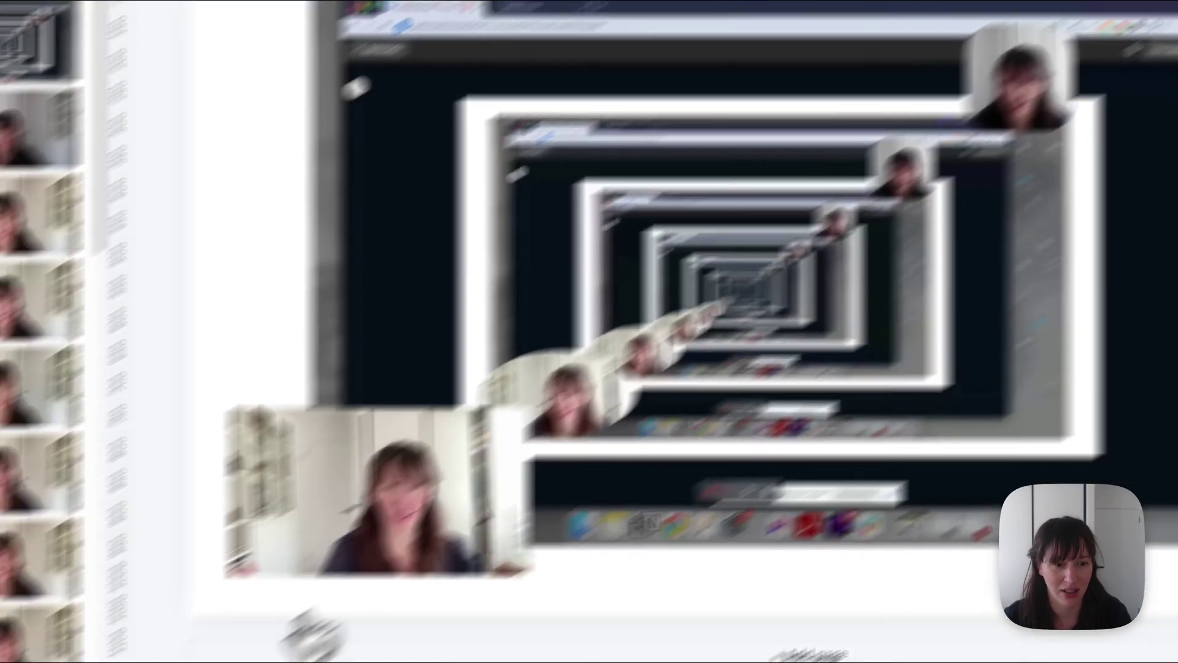
- Shift the screen recording away from the page's left edge and move the webcam clip to the page's upper-left area
click(132, 651)
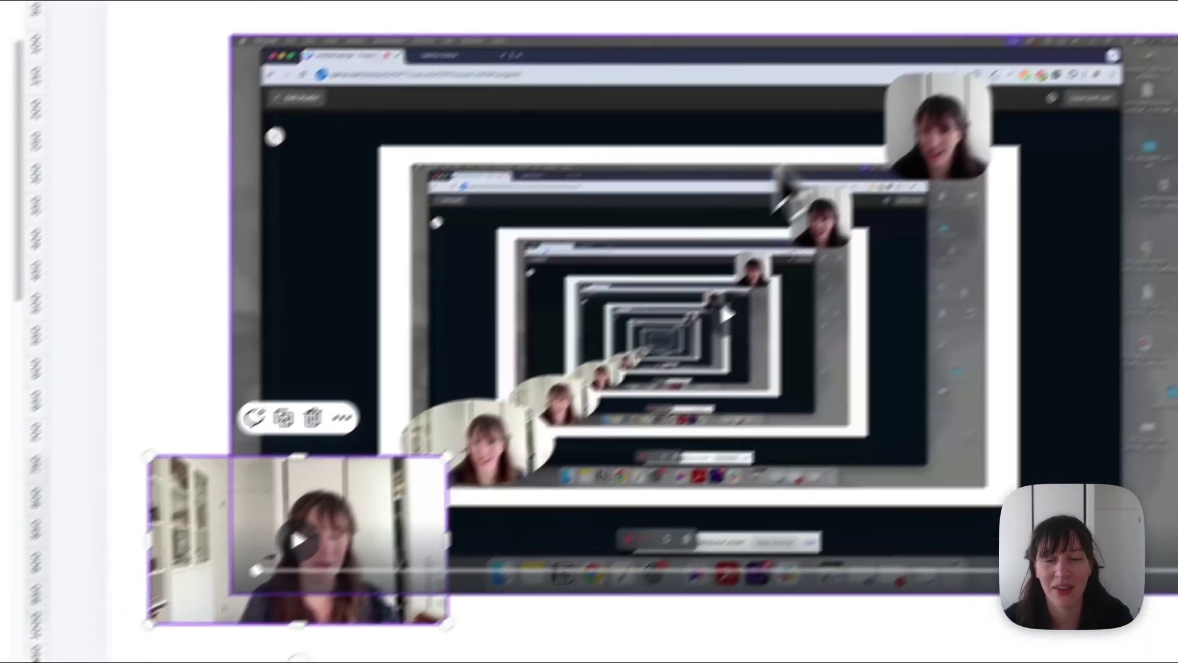
drag(974, 158, 1085, 122)
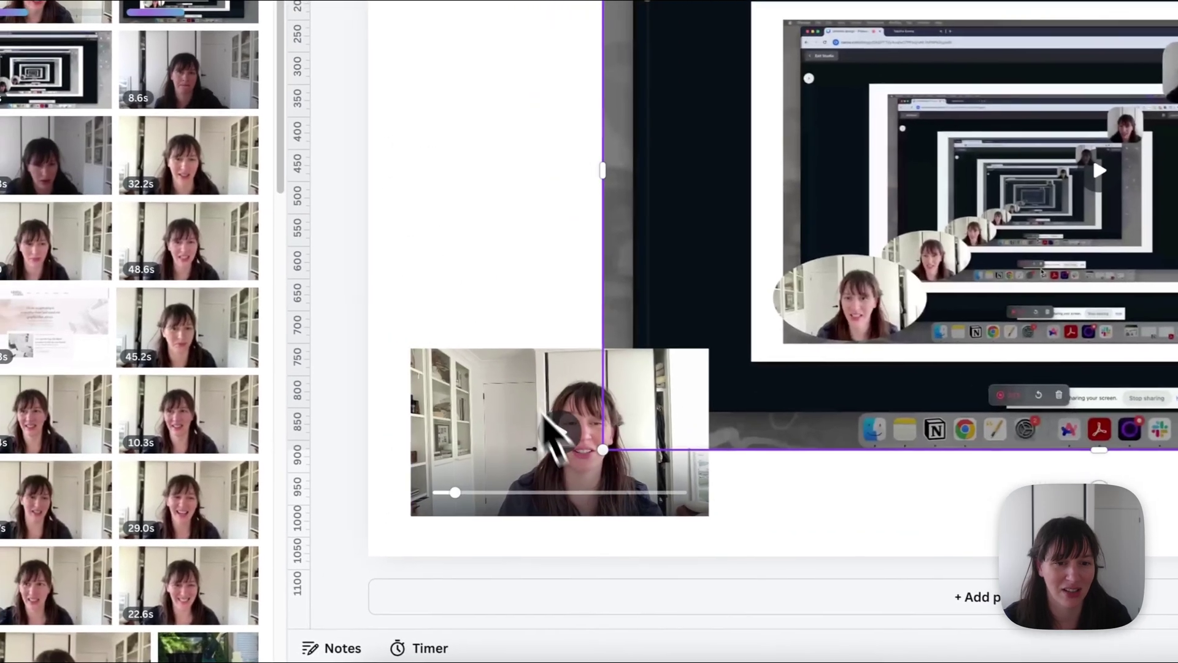
drag(407, 401, 364, 229)
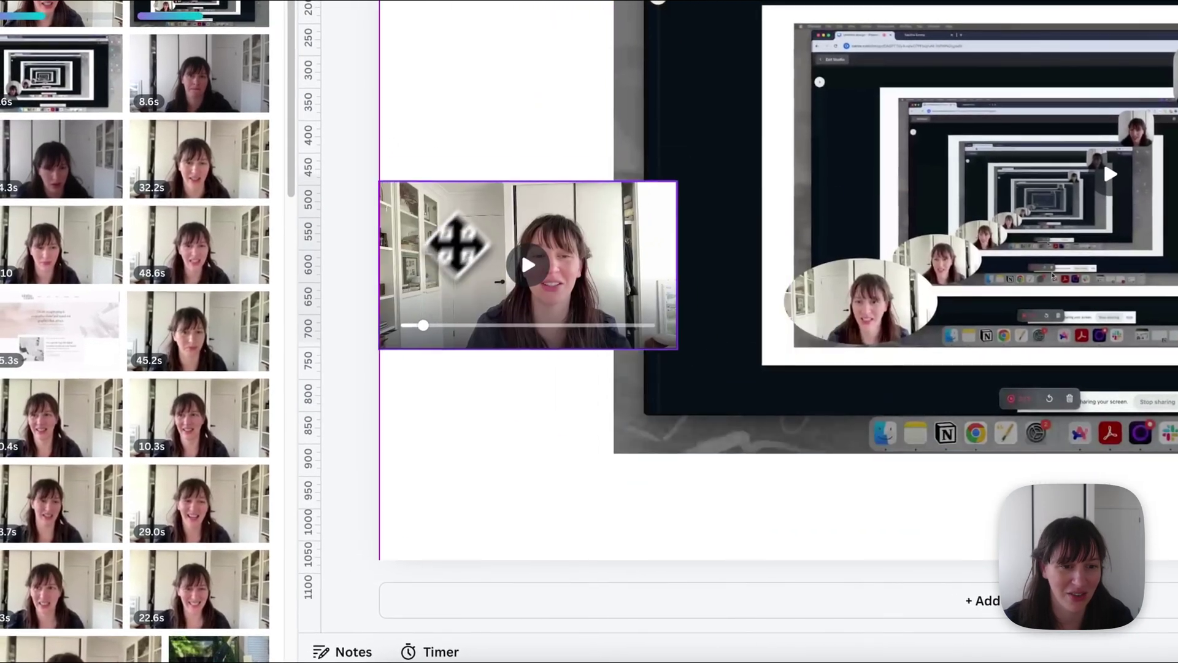
drag(458, 245, 506, 70)
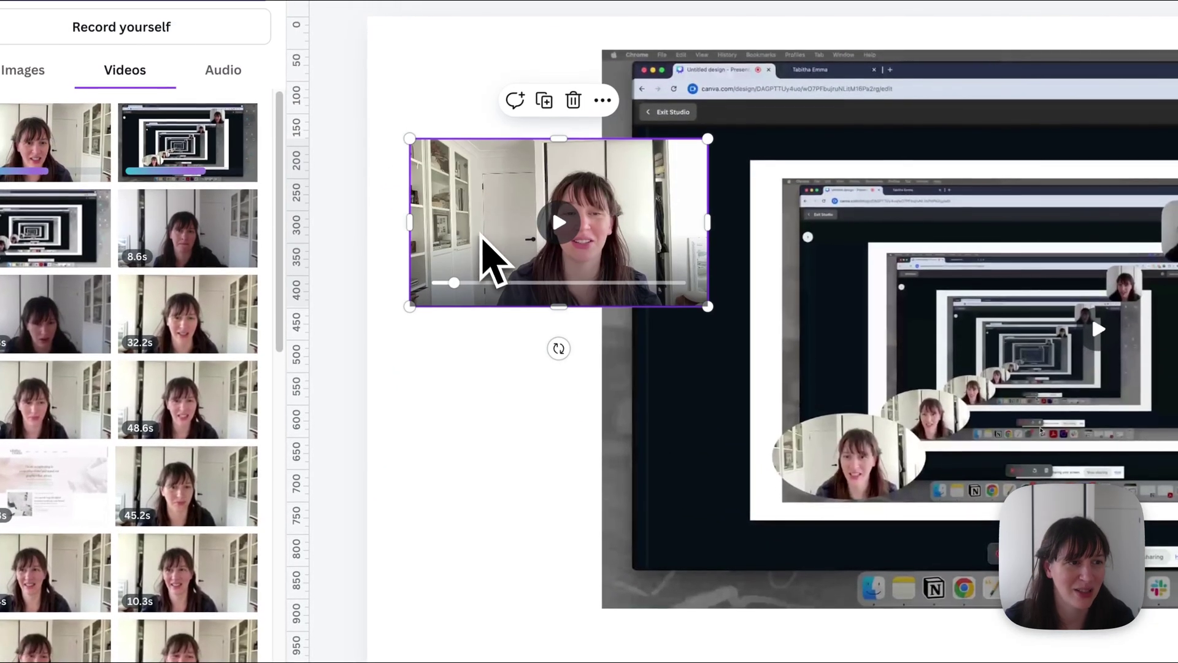
- Crop the webcam clip's sides to an almost square frame and move it to the page's lower-left corner
drag(410, 219, 494, 211)
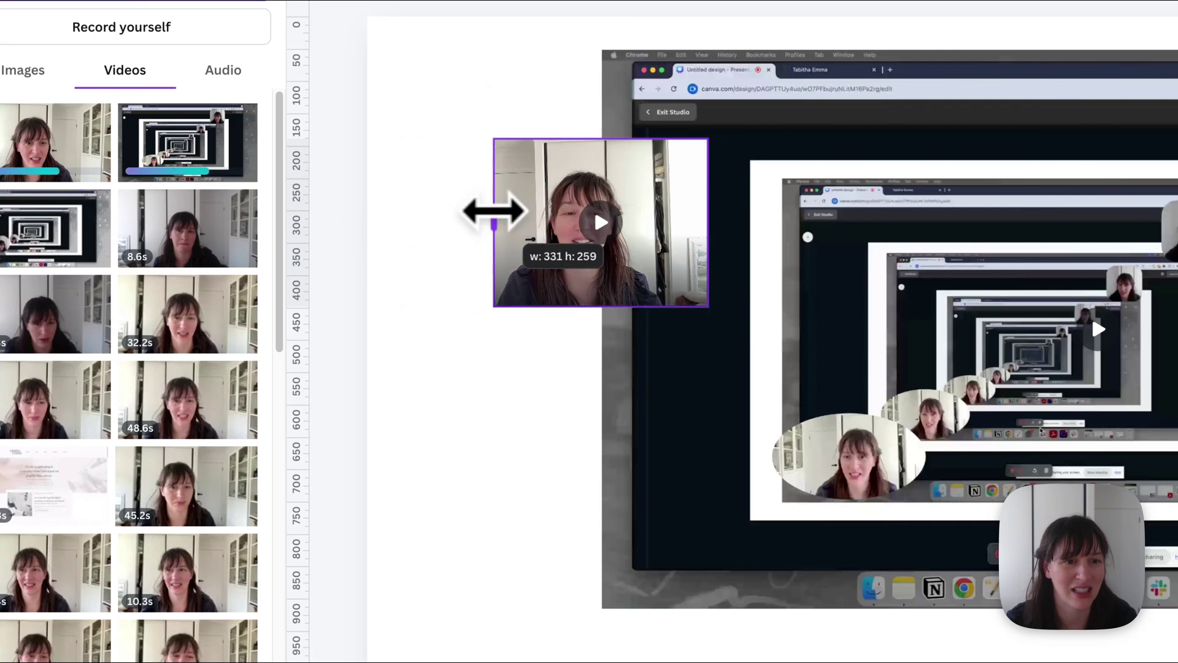
drag(635, 181, 567, 543)
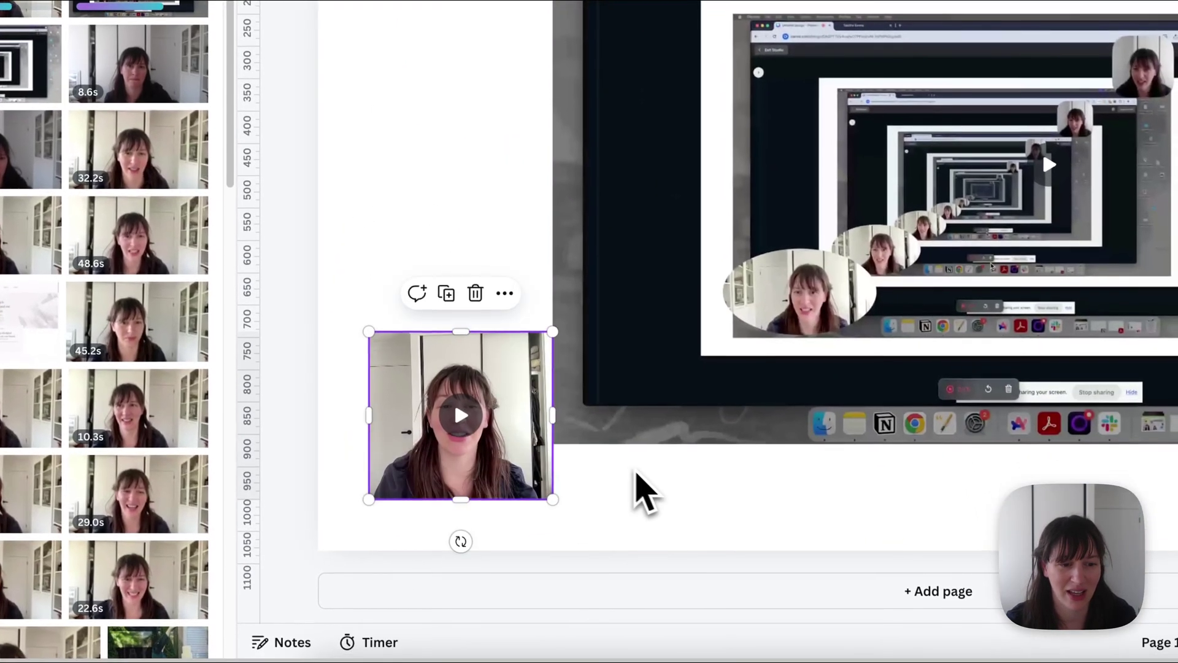
click(638, 473)
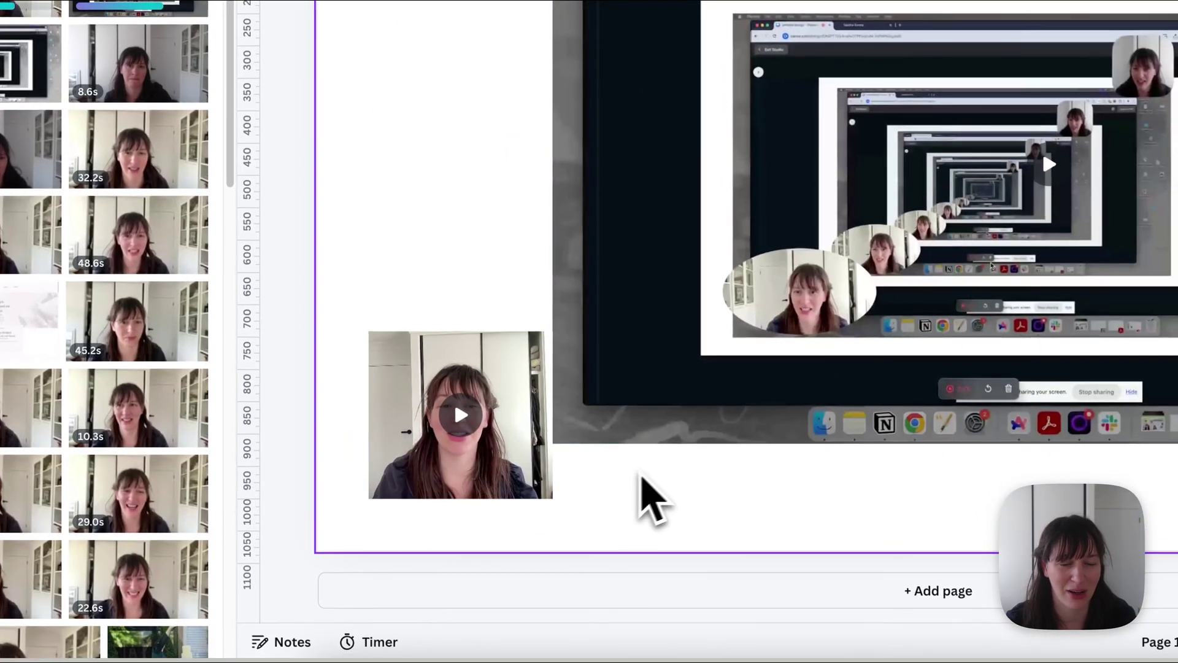
- Review the webcam clip's video editing options, including its filters, audio and basic settings
click(519, 437)
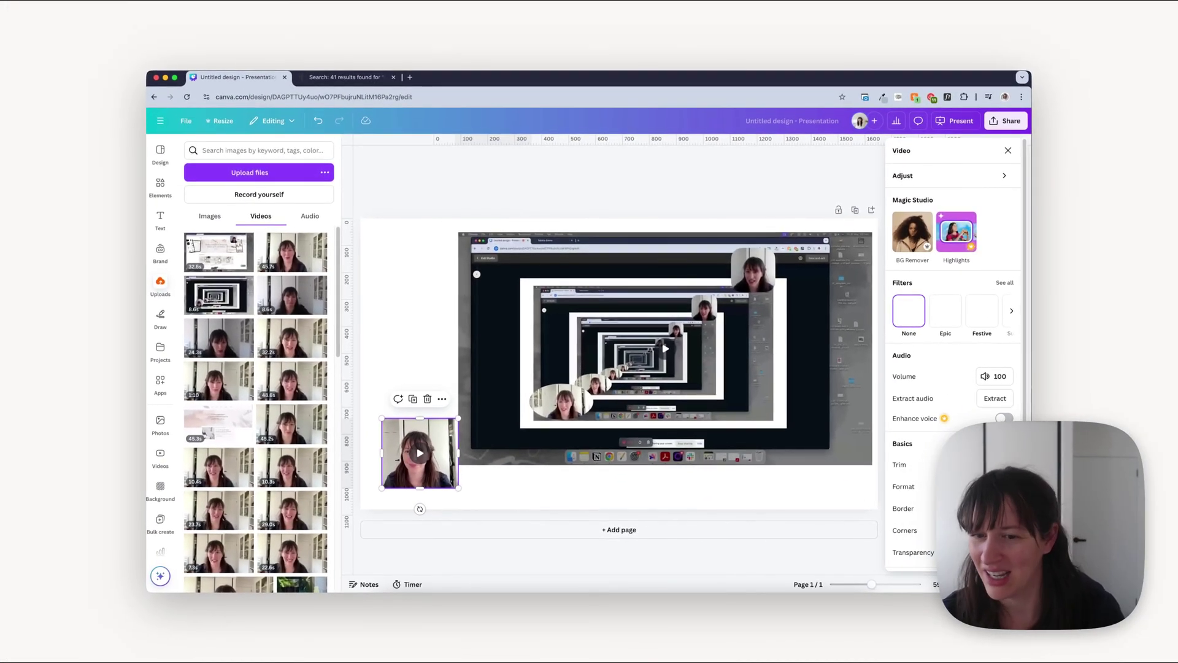
mouse_move(723, 464)
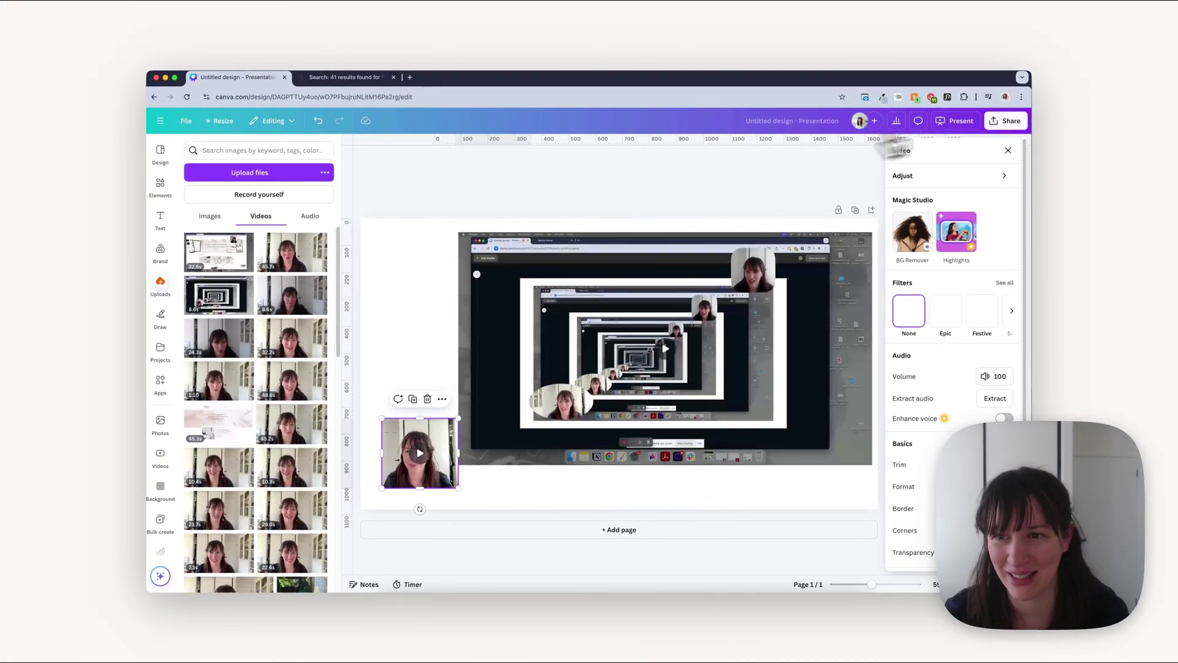
click(1008, 150)
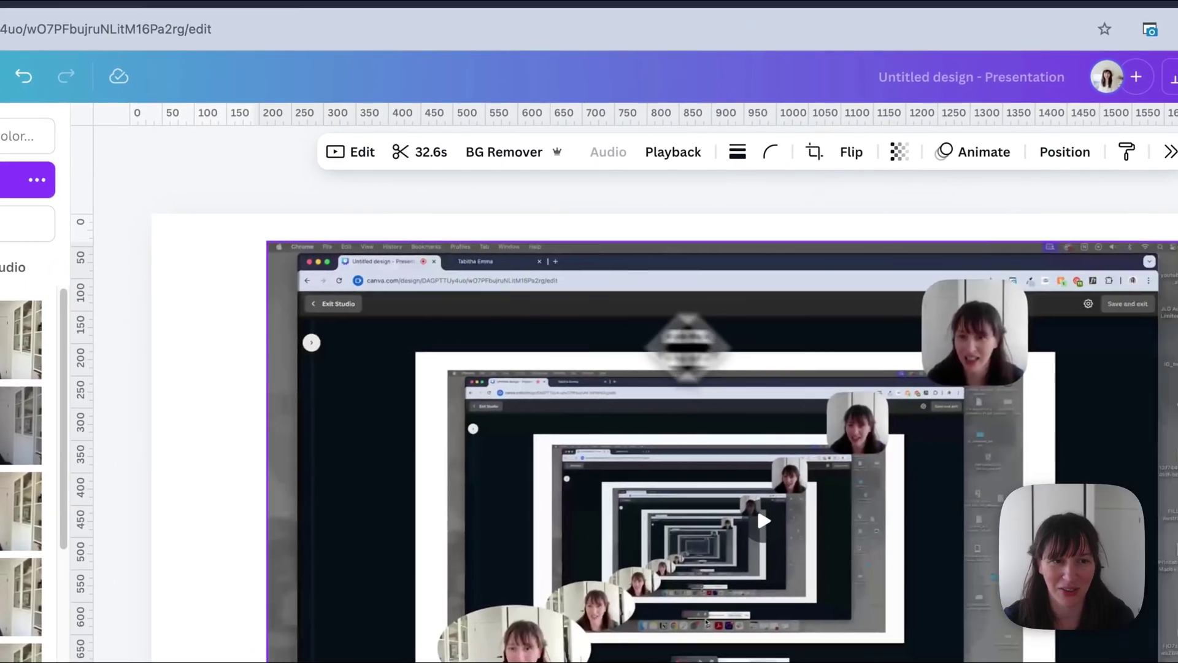
- Crop all four sides of the screen recording to show only the shop web page, without the browser bars, desktop and dock
drag(756, 503, 664, 503)
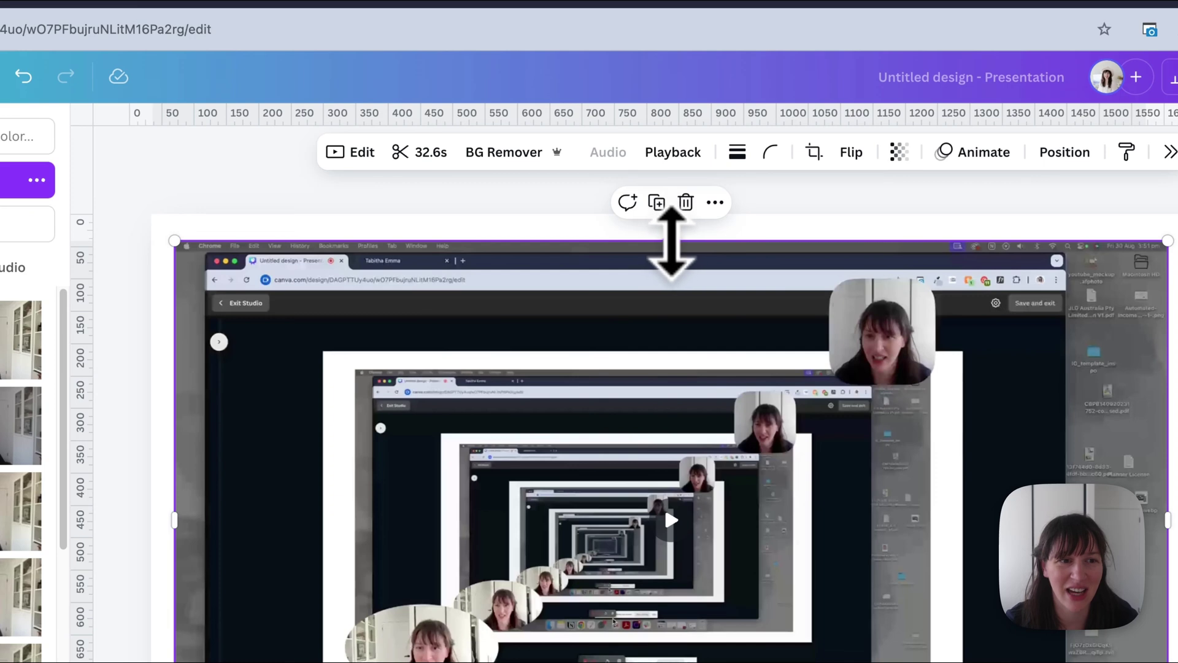
drag(672, 242, 668, 297)
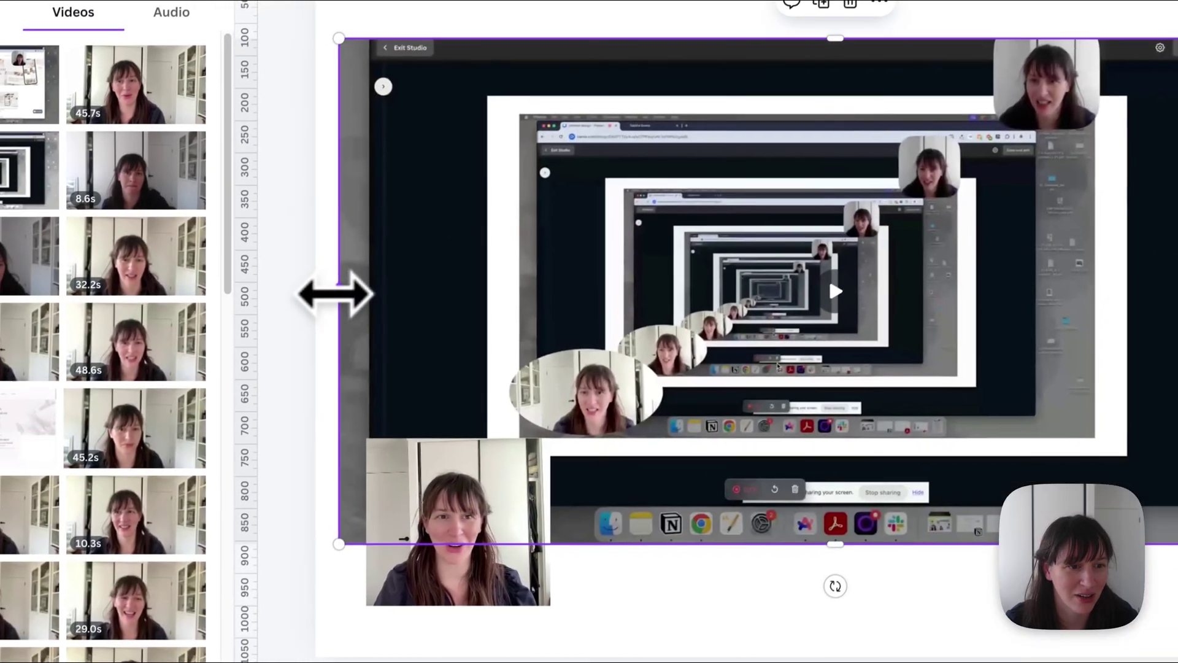
drag(334, 293, 368, 296)
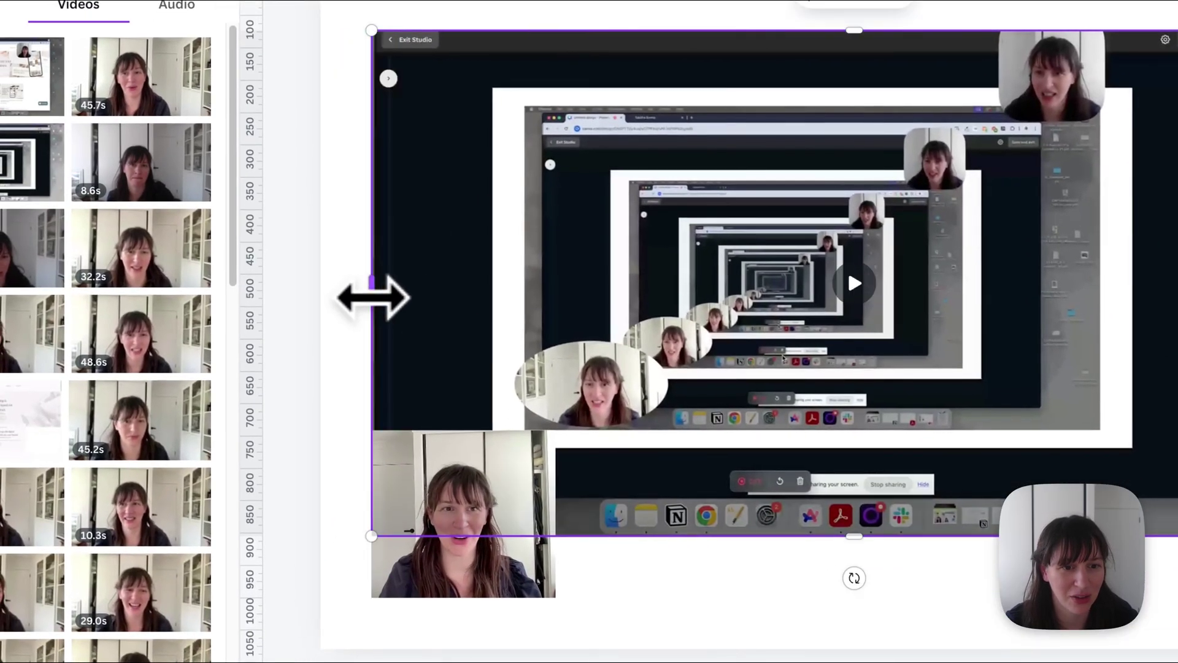
click(567, 512)
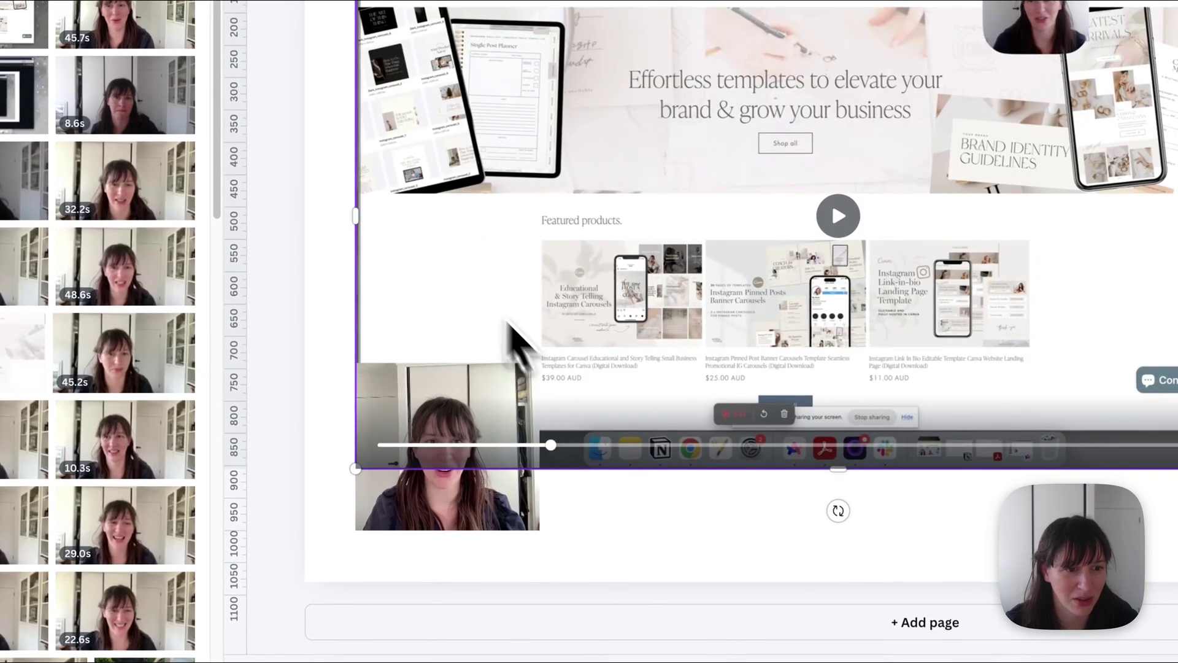
drag(356, 219, 366, 219)
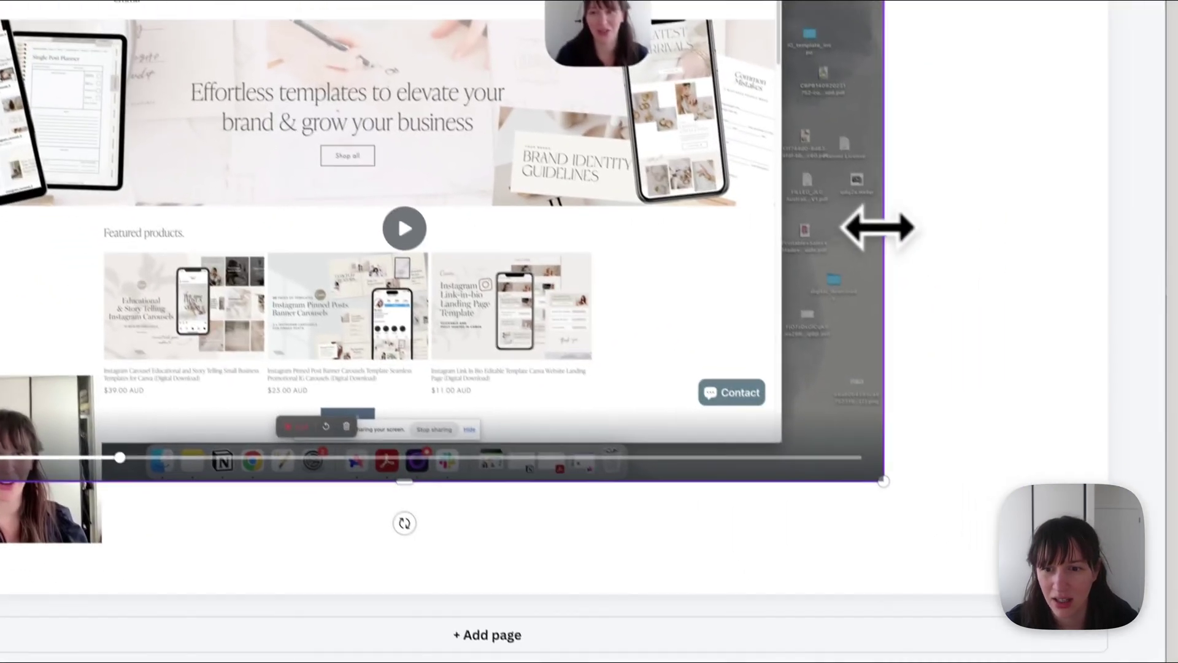
drag(967, 308, 860, 312)
click(439, 539)
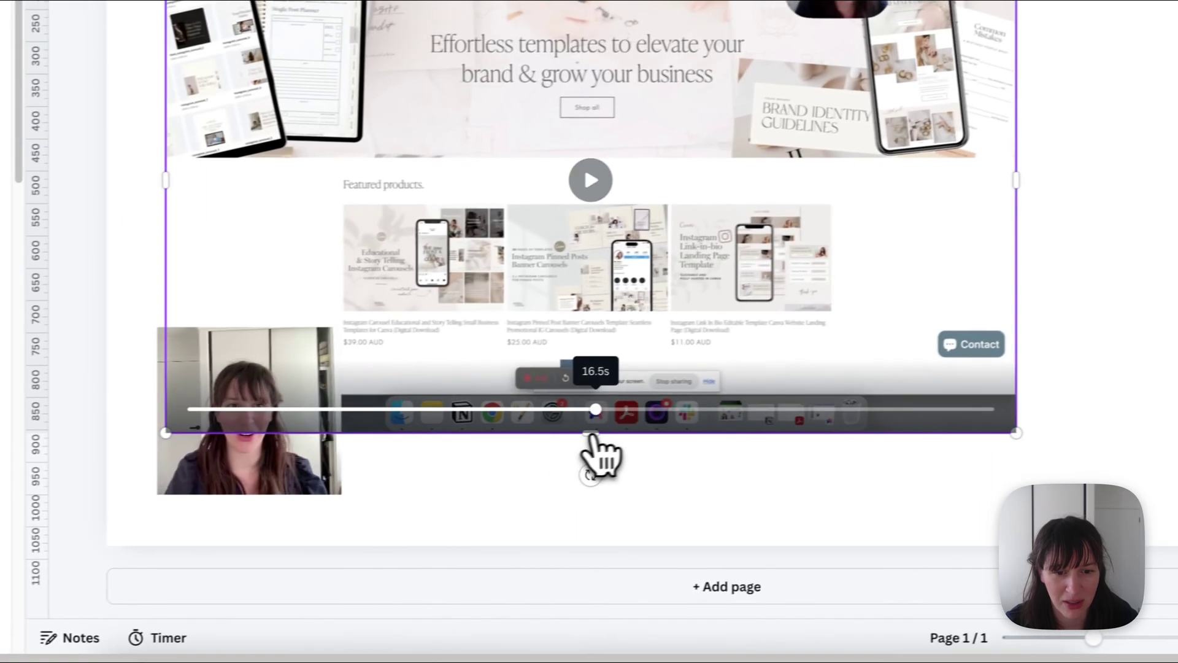
drag(589, 433, 613, 393)
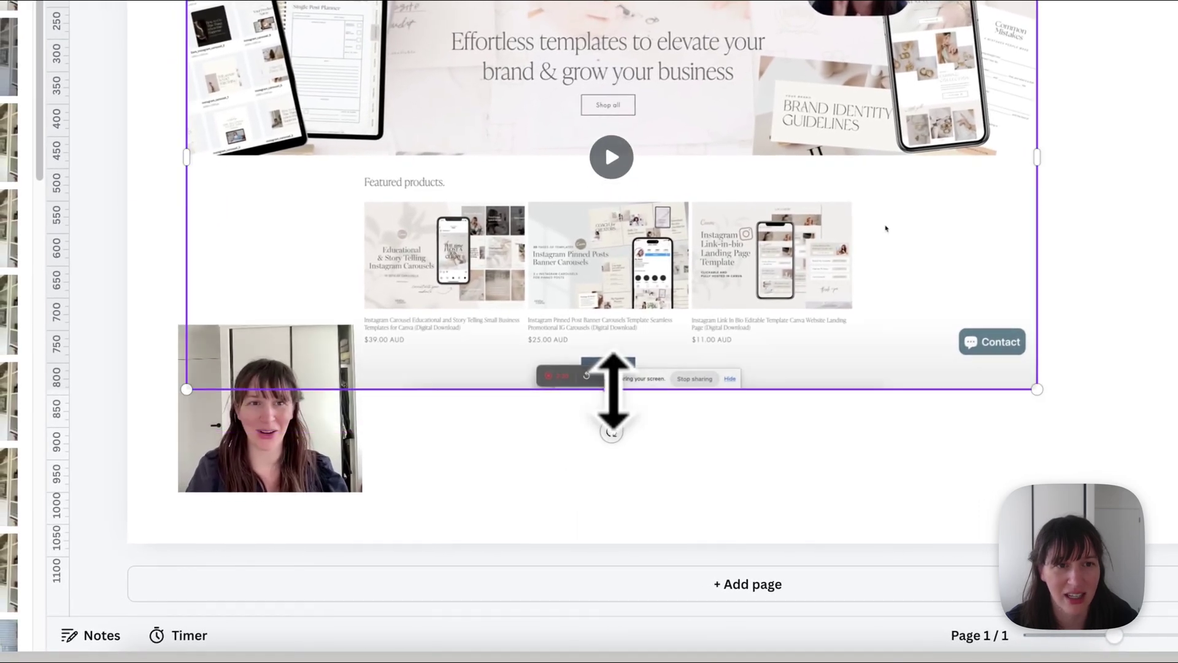
- Trim the start and end of the screen recording to a length of 26.3 s
click(416, 143)
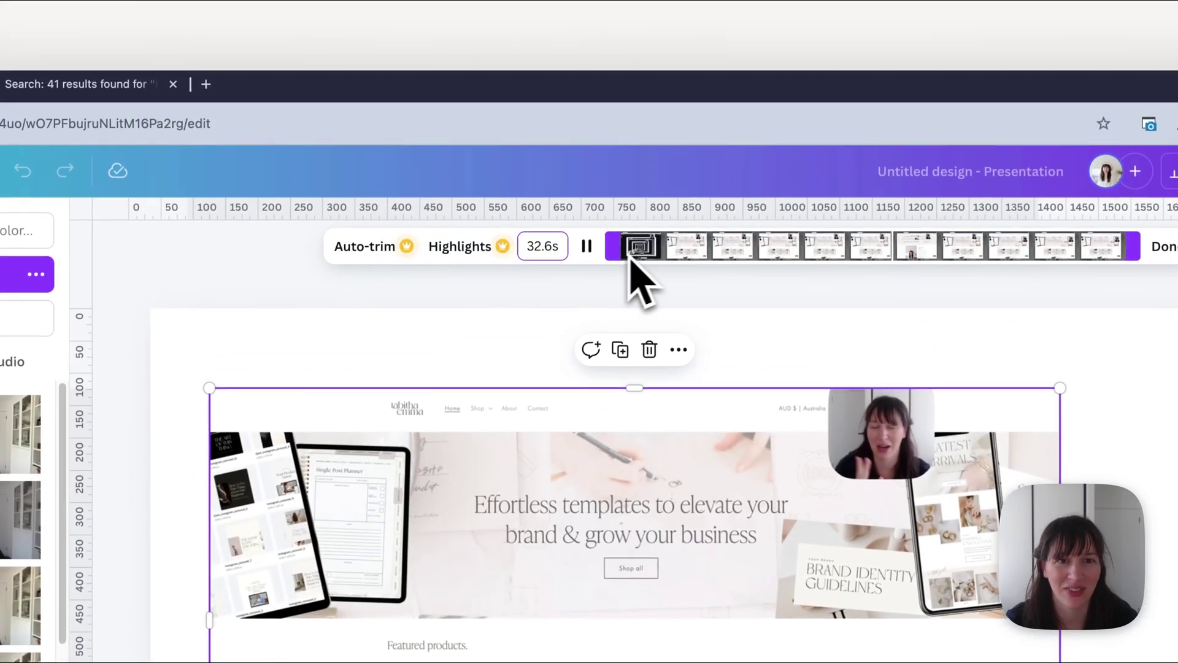
drag(613, 245, 676, 255)
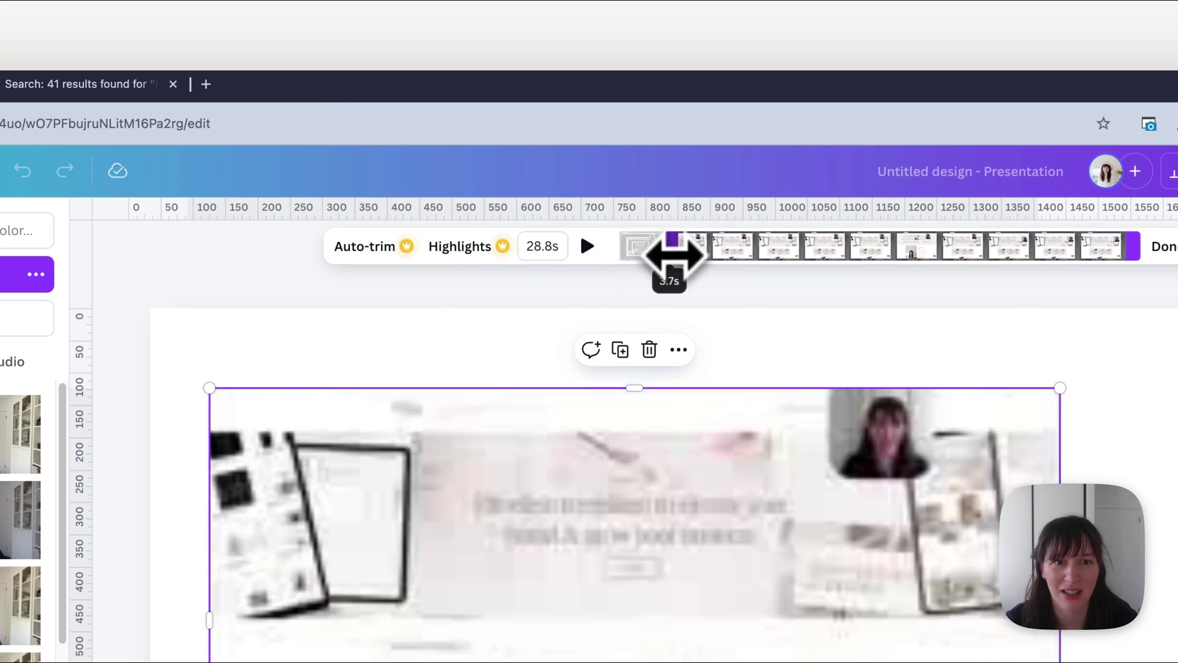
drag(1131, 252, 1108, 253)
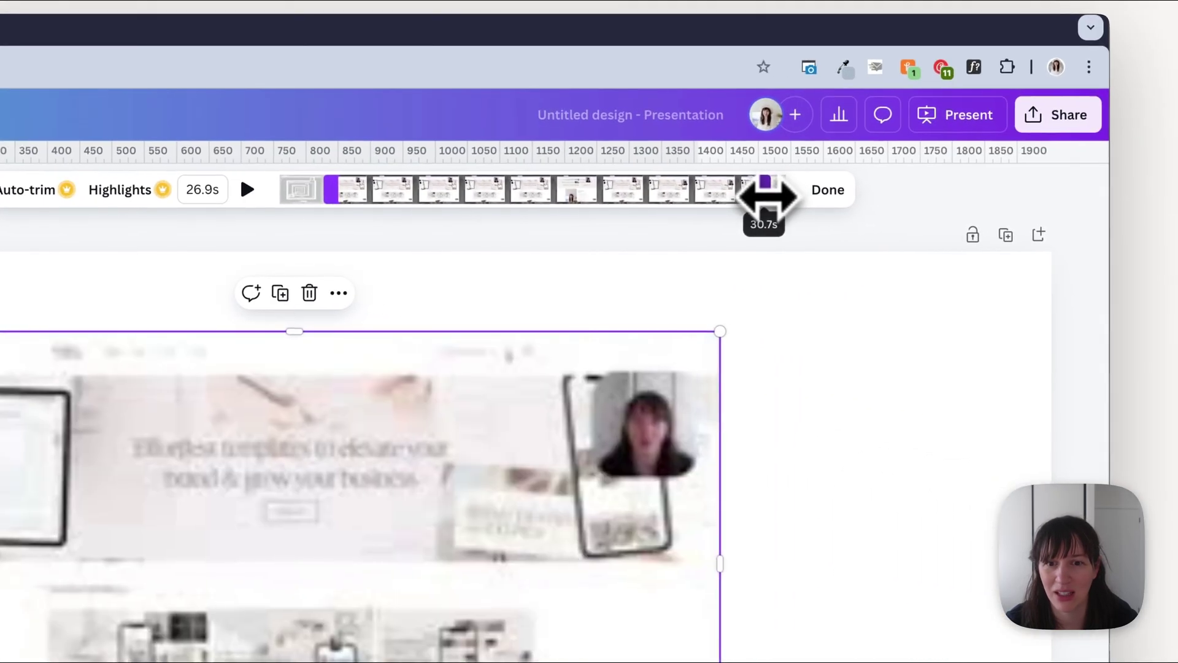
drag(767, 196, 756, 196)
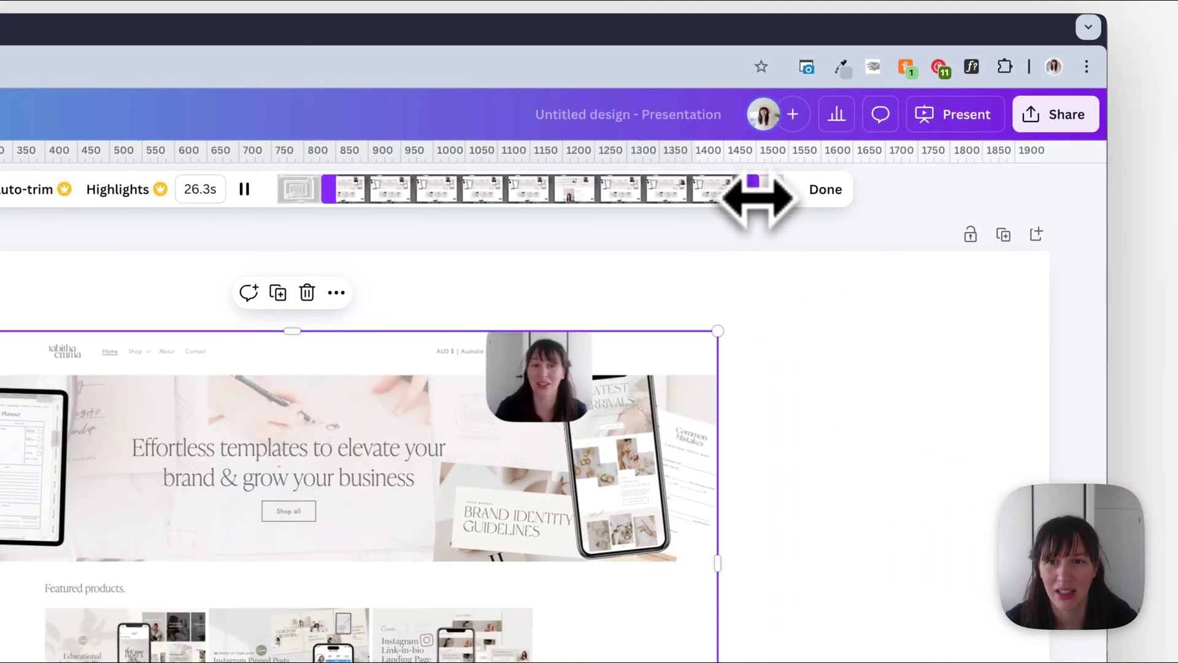
click(816, 191)
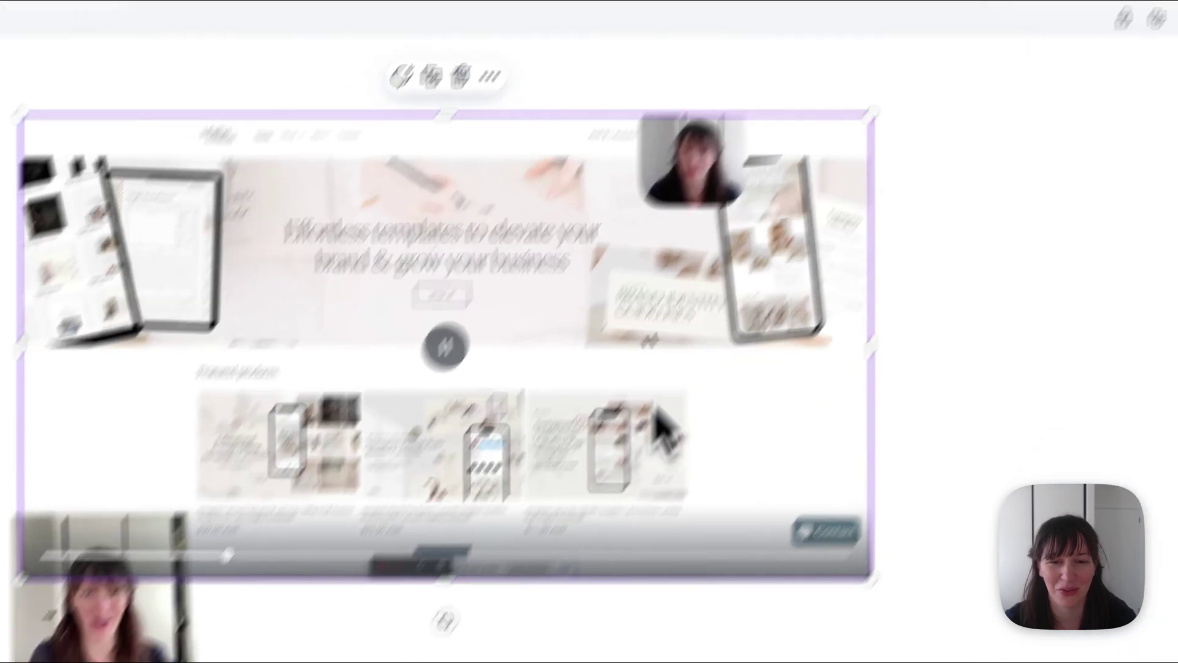
- Enlarge the screen recording from the page's upper-left corner to cover the page and overlay the webcam clip near the lower-left corner
drag(632, 564, 563, 486)
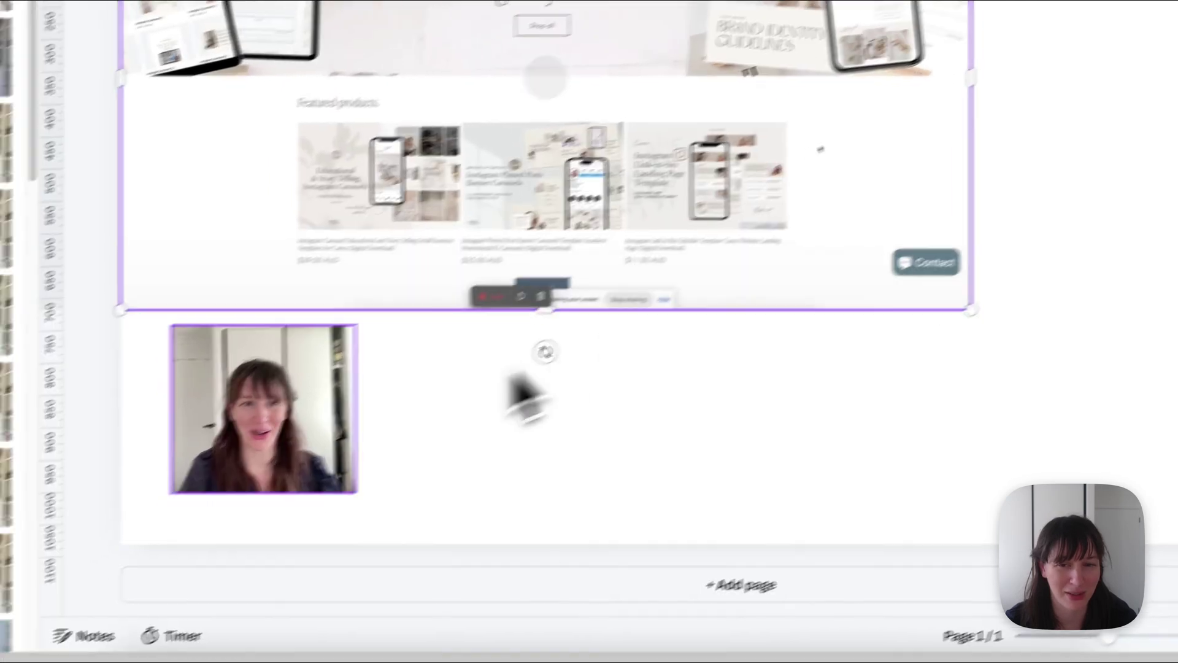
drag(251, 464, 242, 356)
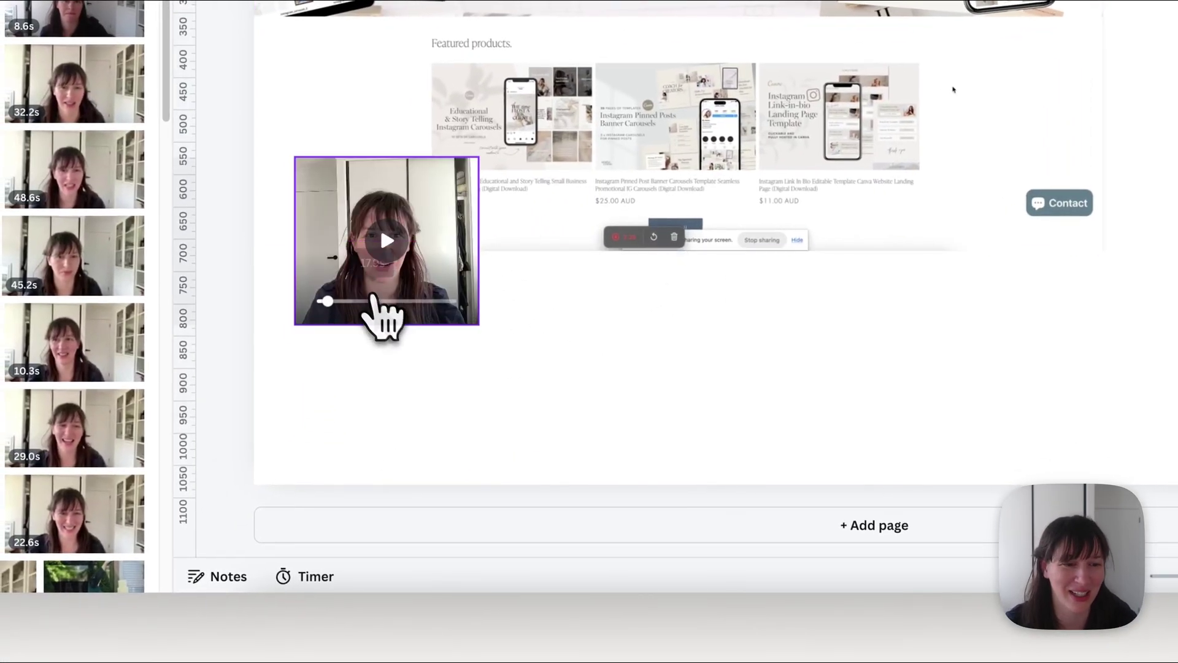
click(1054, 208)
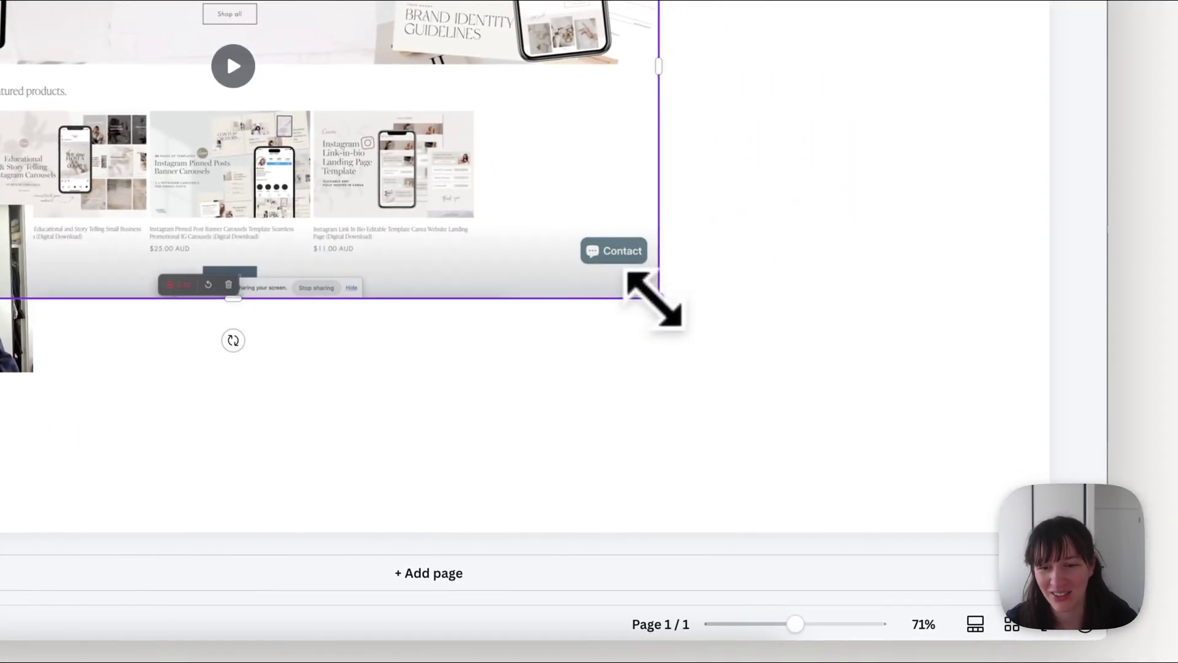
drag(654, 300, 1074, 529)
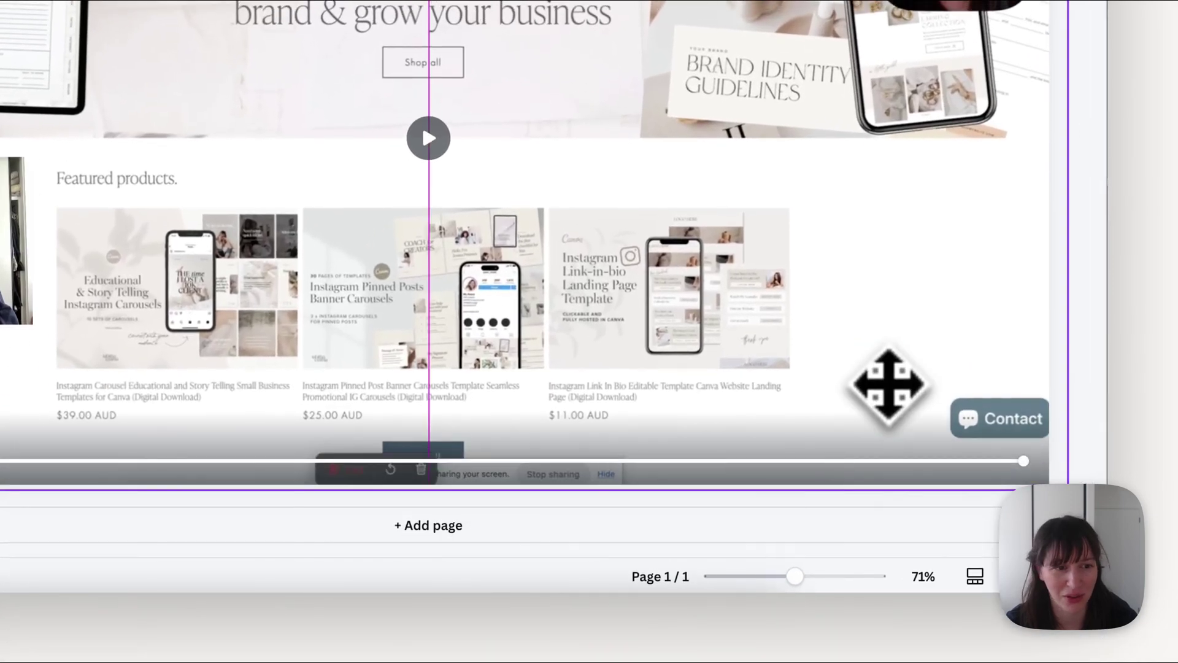
drag(889, 386, 871, 384)
click(449, 280)
drag(518, 278, 536, 383)
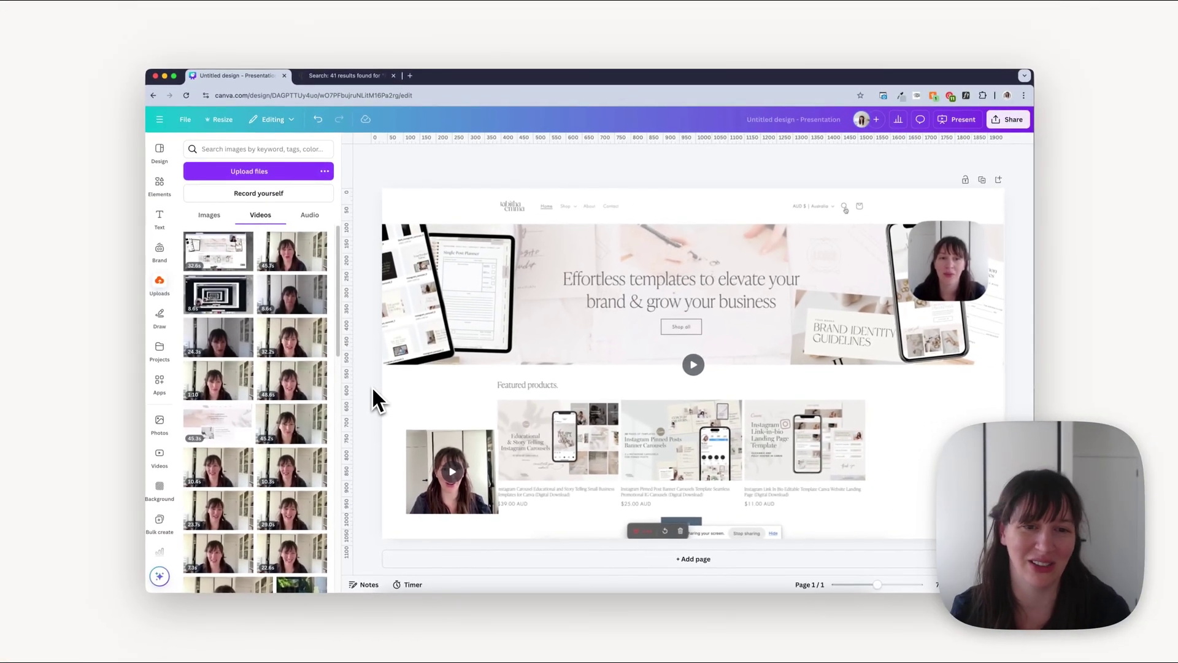
- Undo the full-page enlargement, centre the screen recording on the page and enlarge it, leaving a margin on every side
drag(1005, 539, 809, 420)
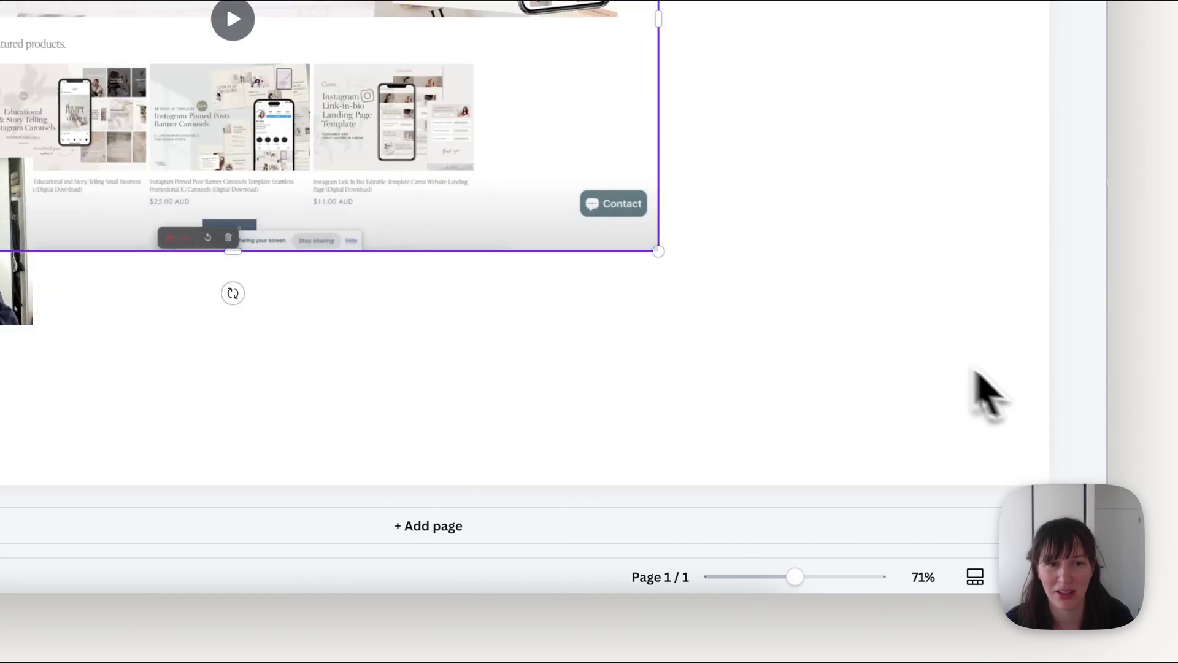
click(975, 368)
drag(367, 6, 563, 116)
drag(635, 368, 629, 371)
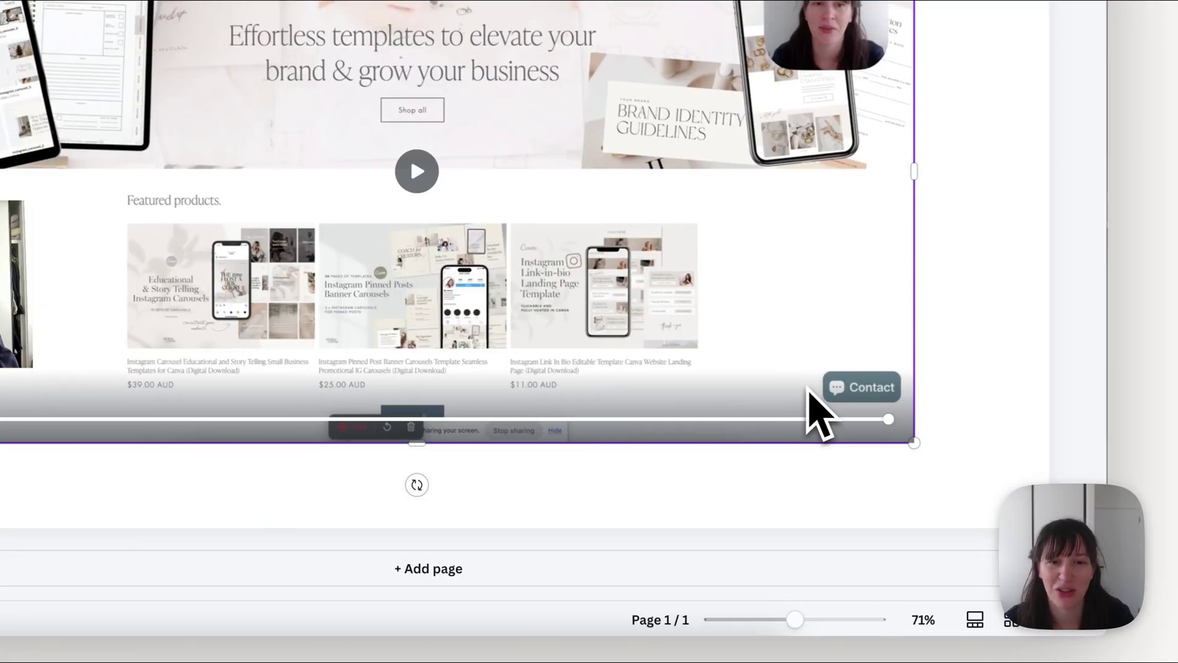
drag(914, 443, 771, 363)
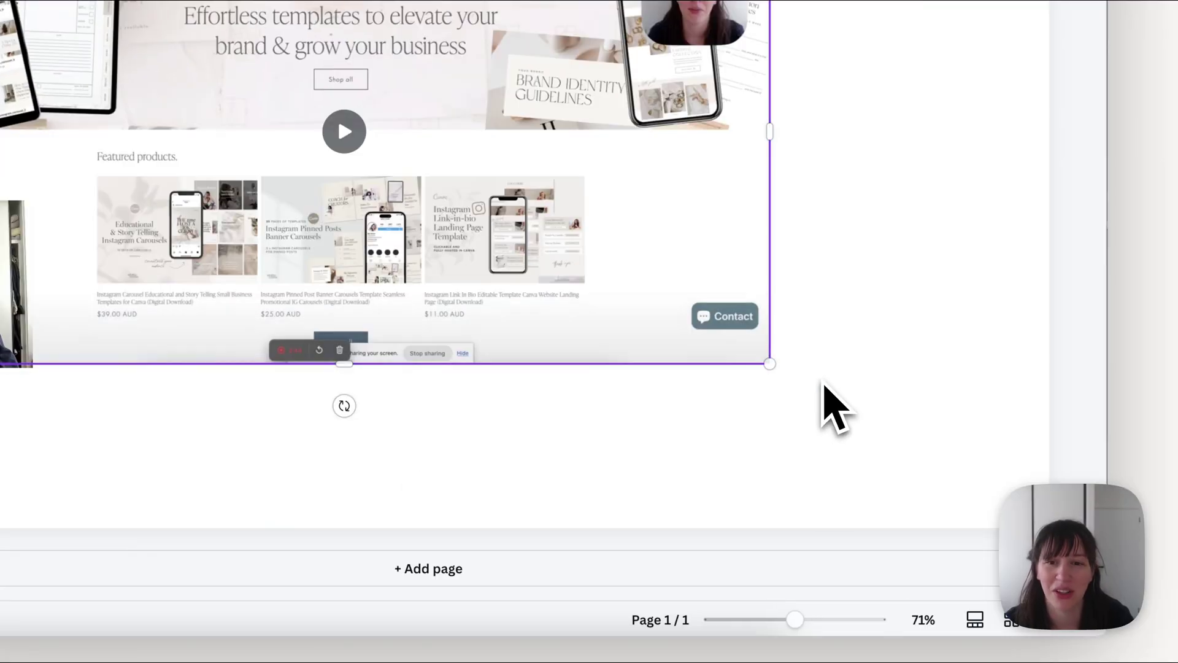
drag(532, 216, 544, 211)
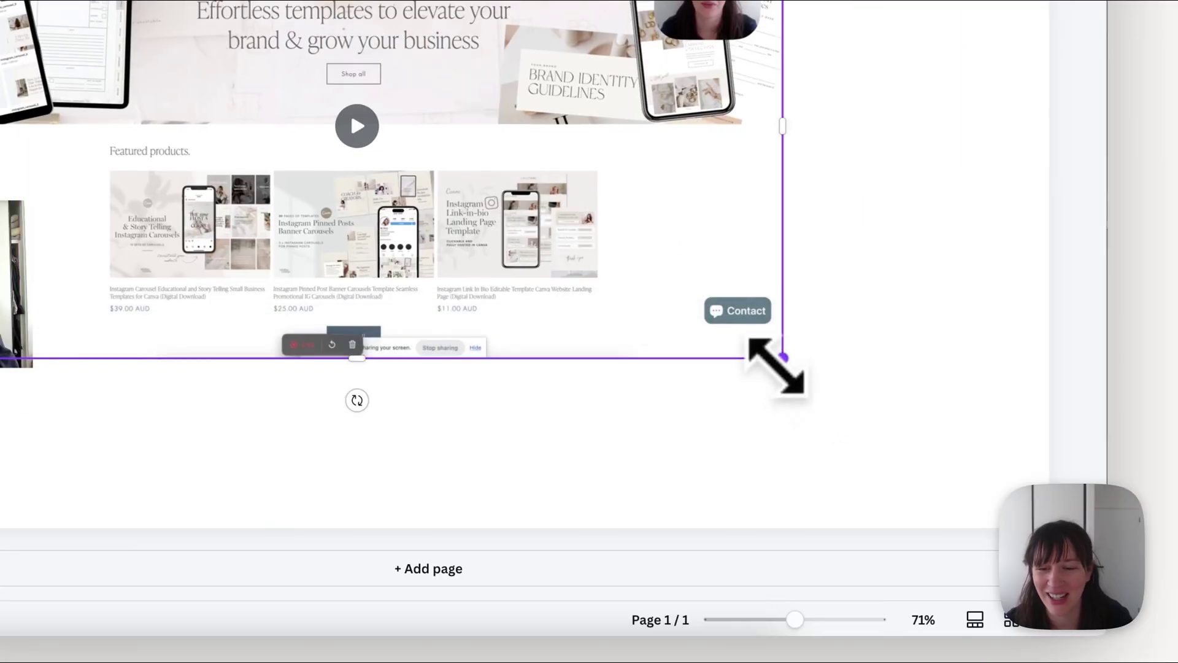
drag(781, 357, 943, 463)
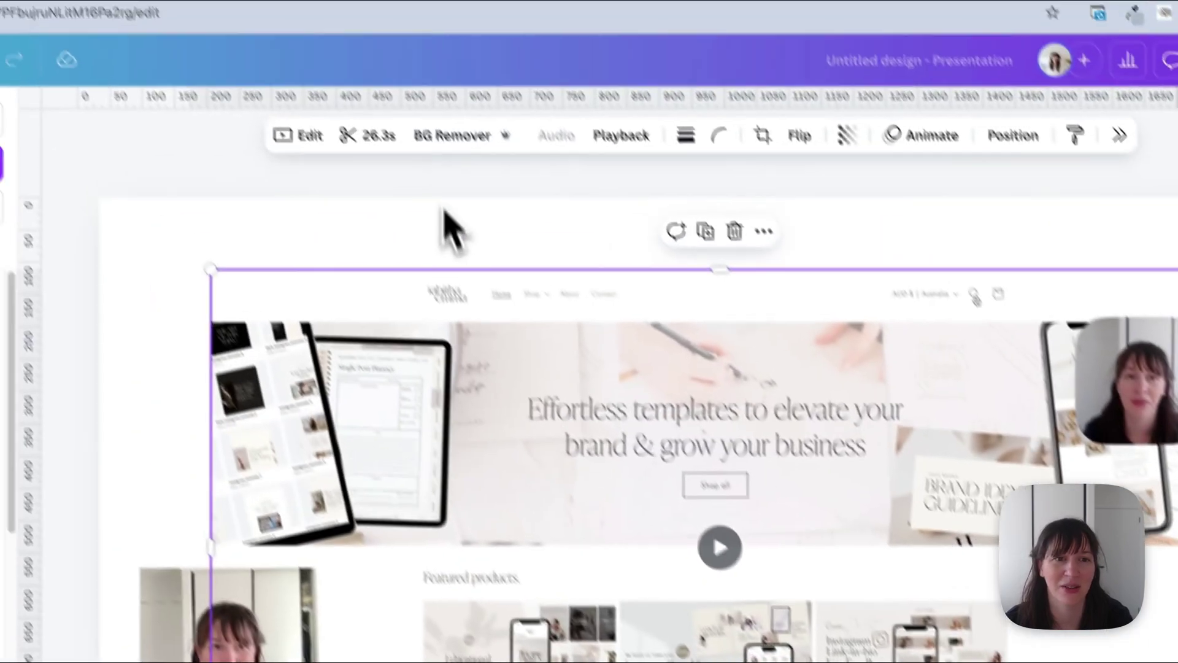
- Change the page background to a pale pinkish-beige colour
click(444, 211)
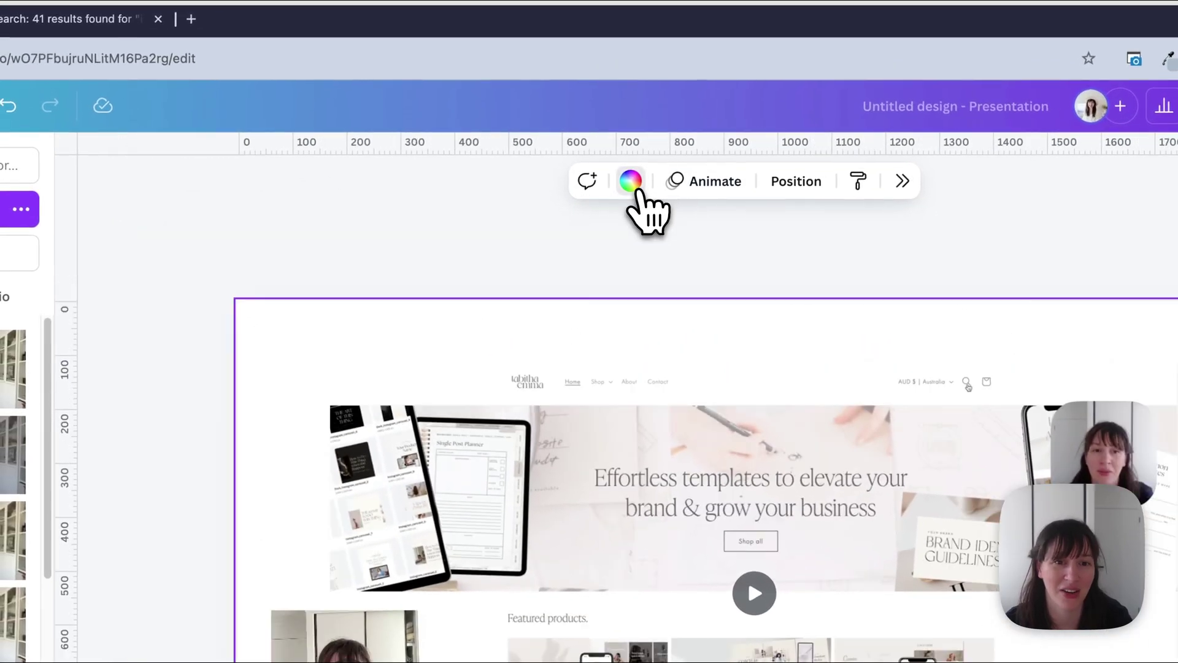
click(632, 184)
click(892, 289)
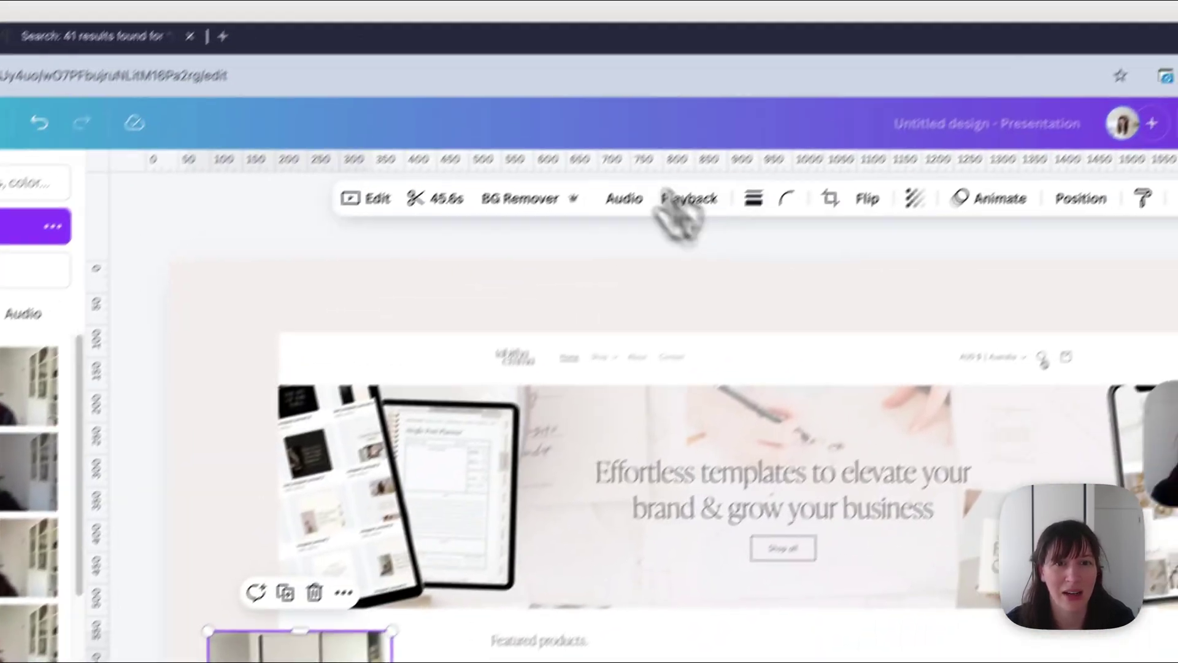
- Give the webcam clip a solid border with a weight of 18 in slate blue-grey
click(754, 198)
click(689, 317)
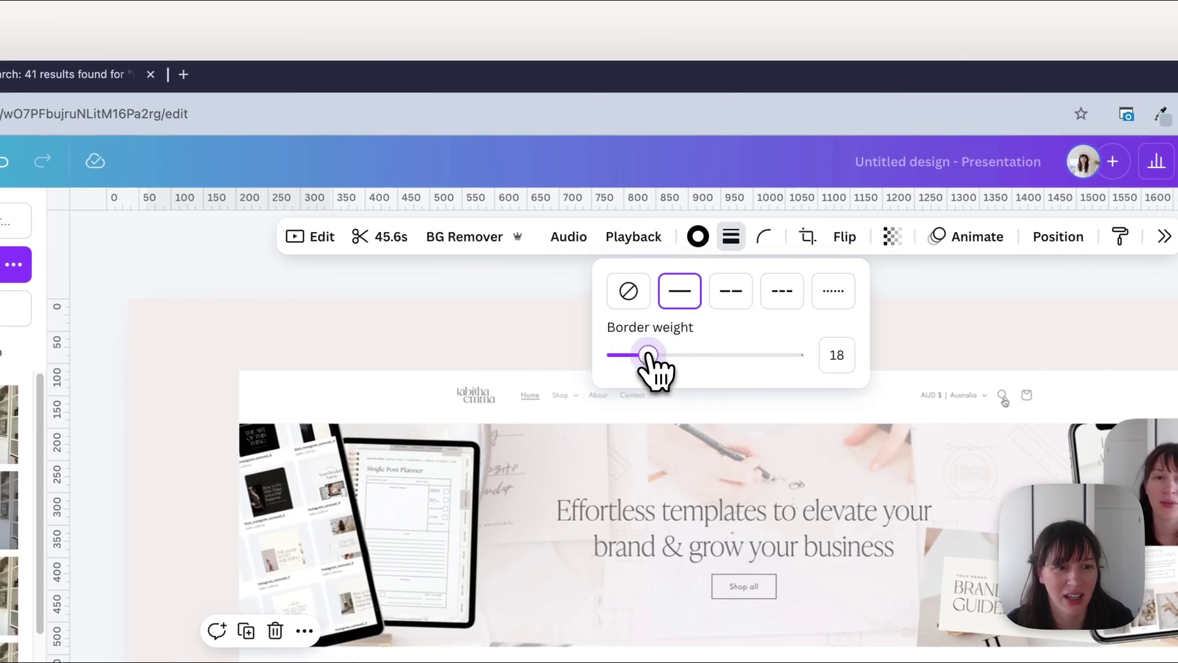
click(698, 240)
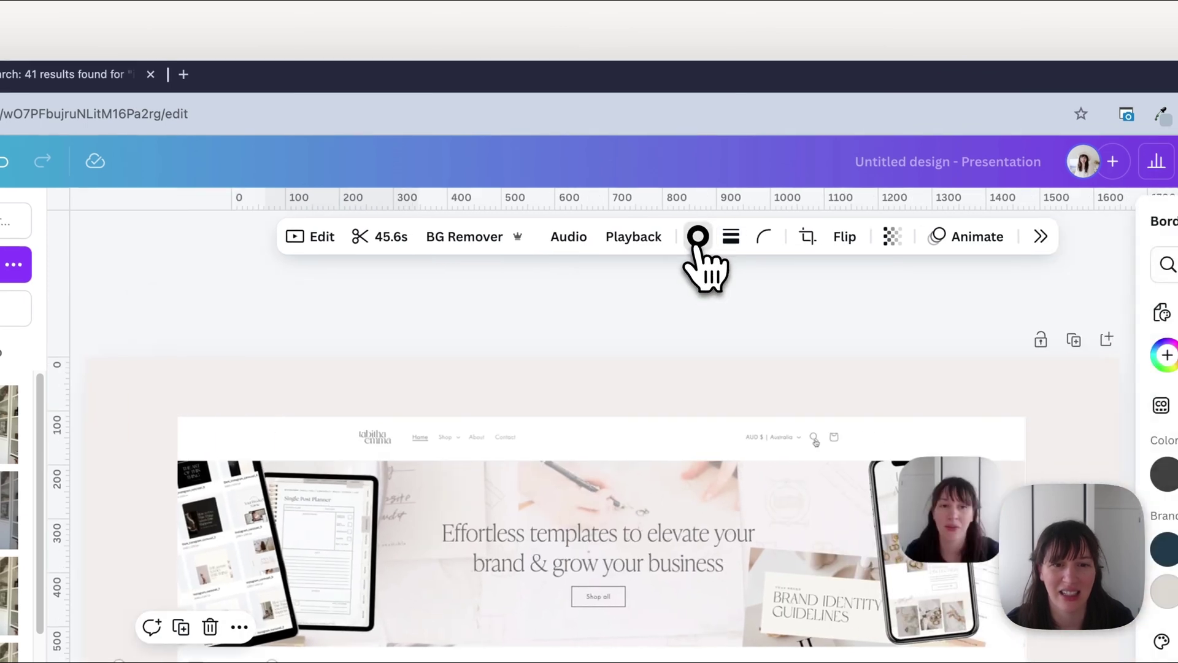
click(898, 296)
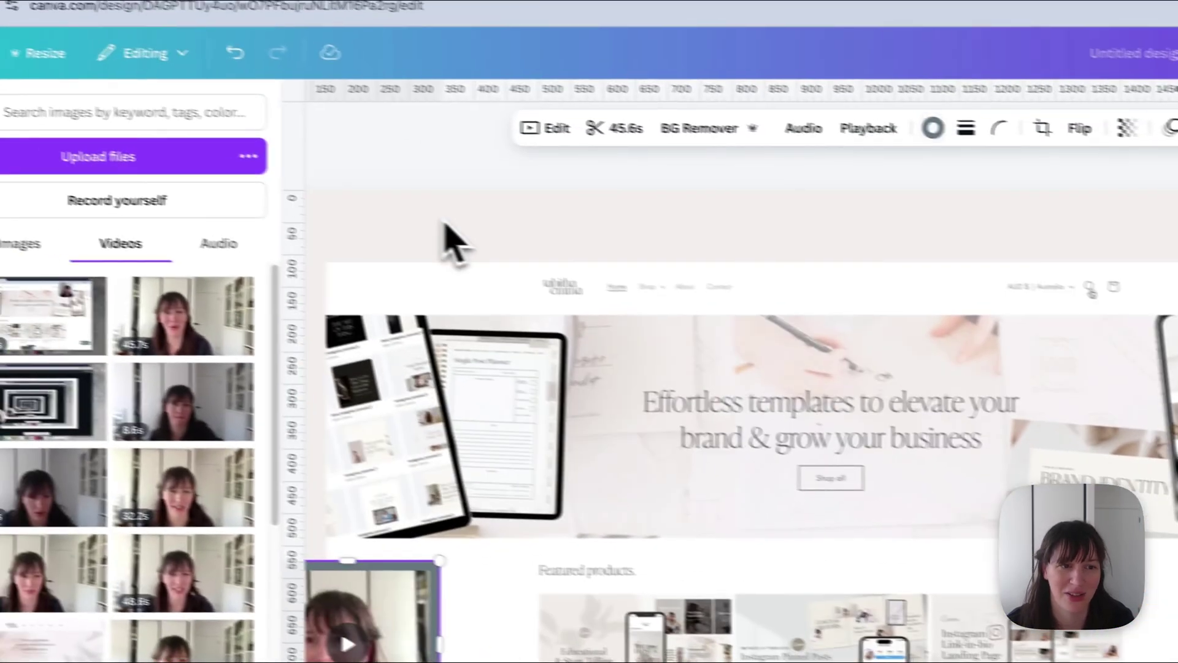
- Move the webcam clip to the page's lower-right area, overlapping the corner of the screen recording
click(103, 169)
drag(101, 555, 331, 605)
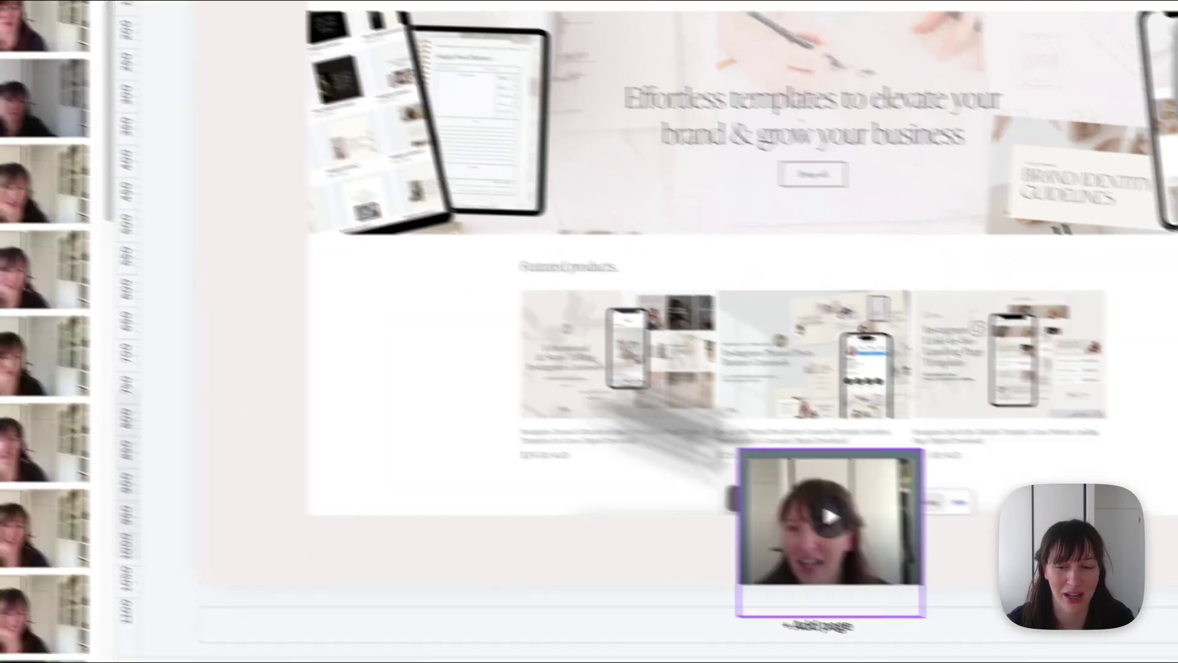
drag(666, 436, 1002, 399)
click(1069, 250)
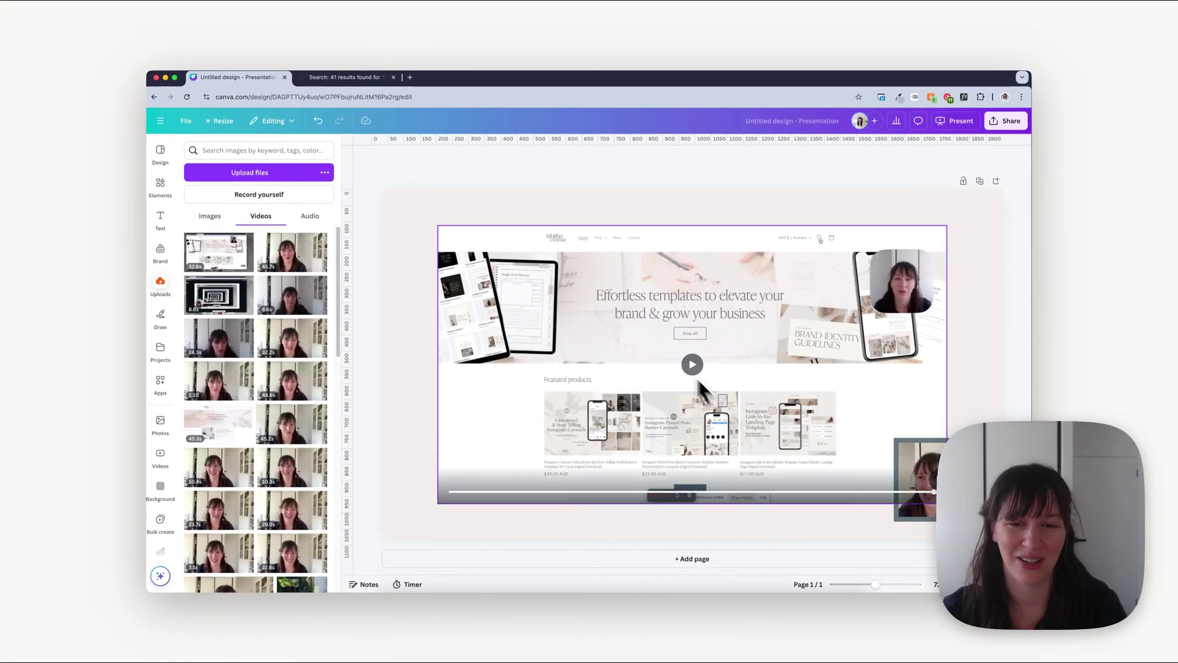
- Trim the start and end of the webcam clip to a length of 42.1 s
click(968, 478)
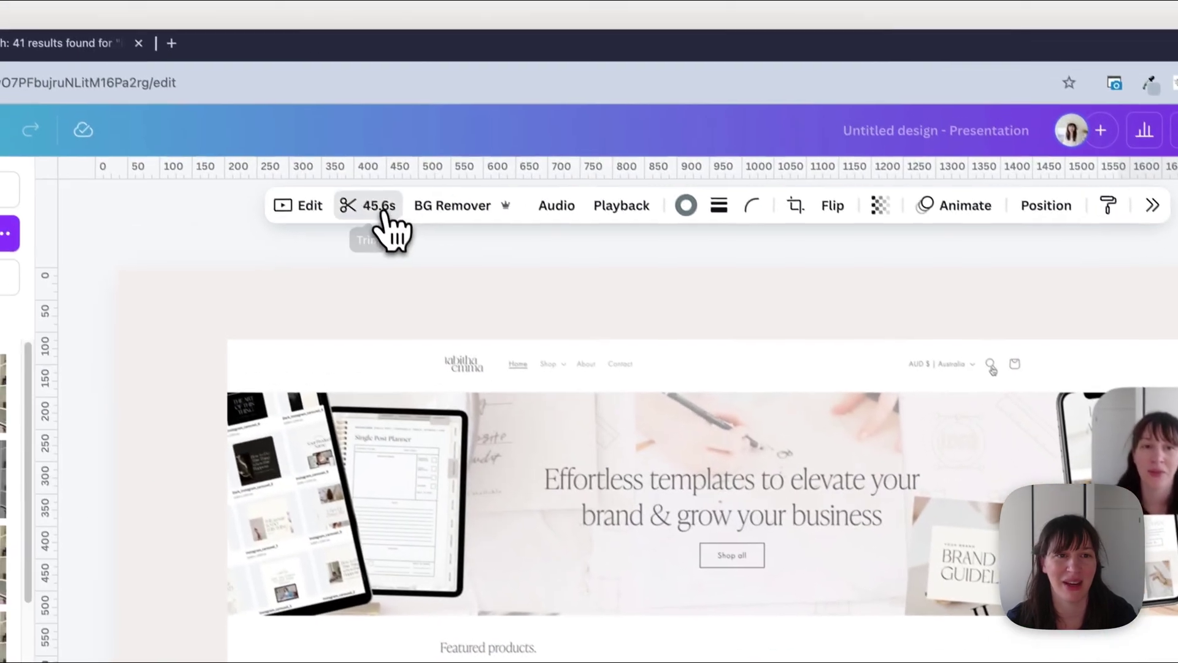
click(382, 211)
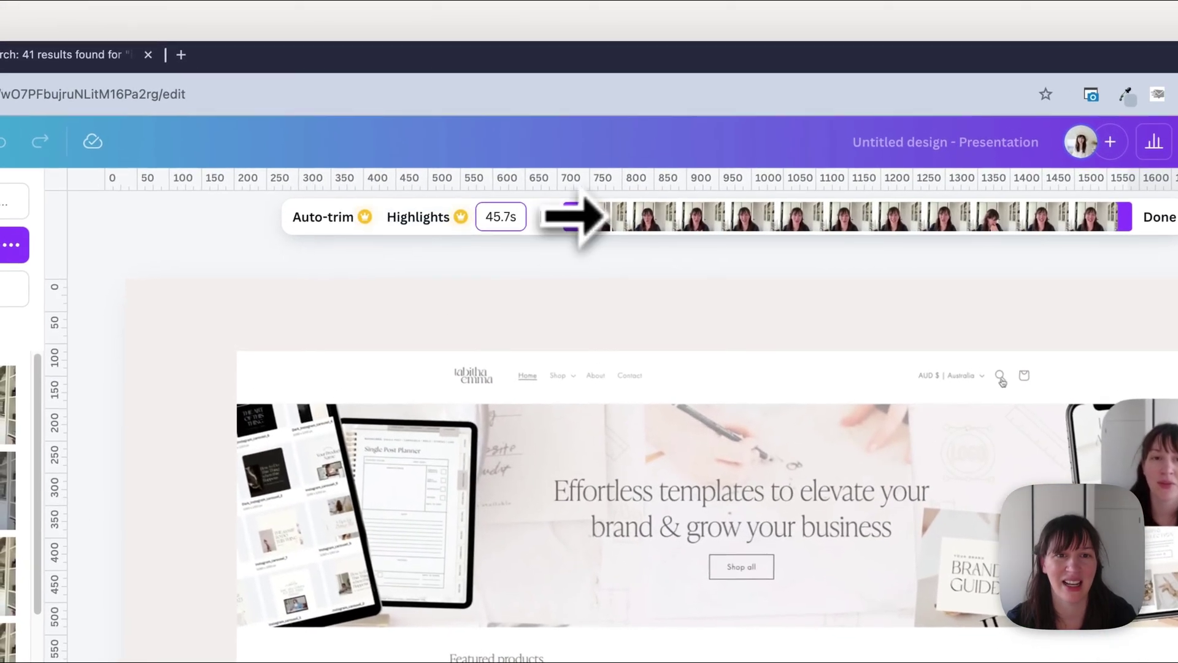
drag(588, 223, 596, 222)
drag(1130, 229, 1109, 228)
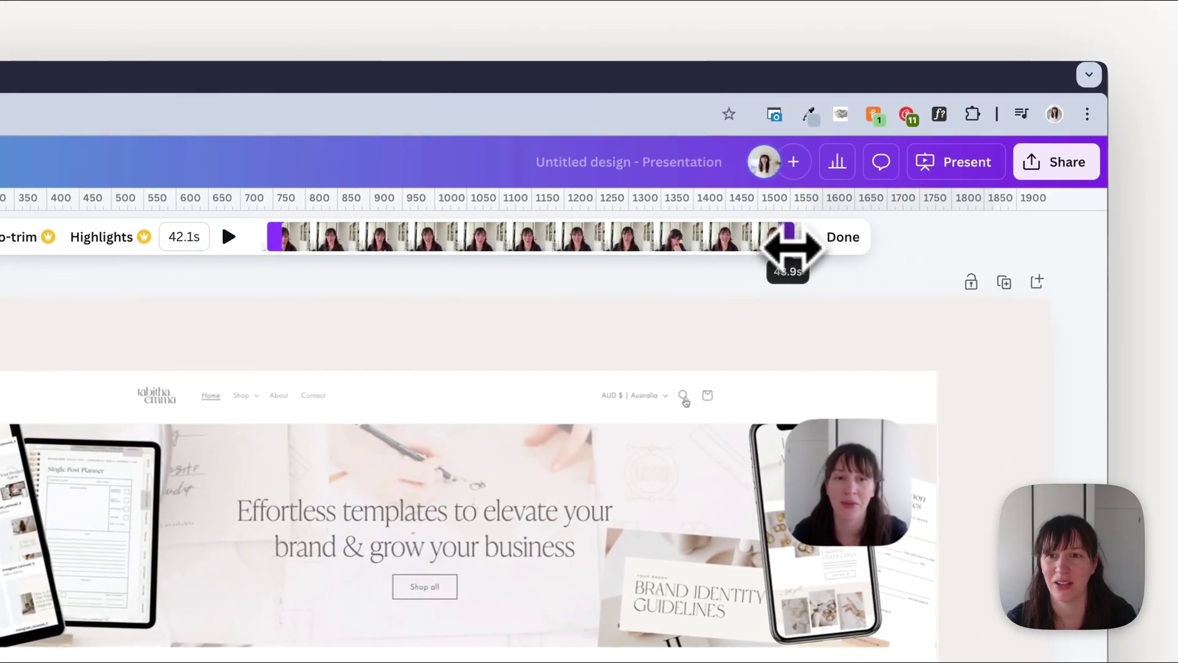
key(space)
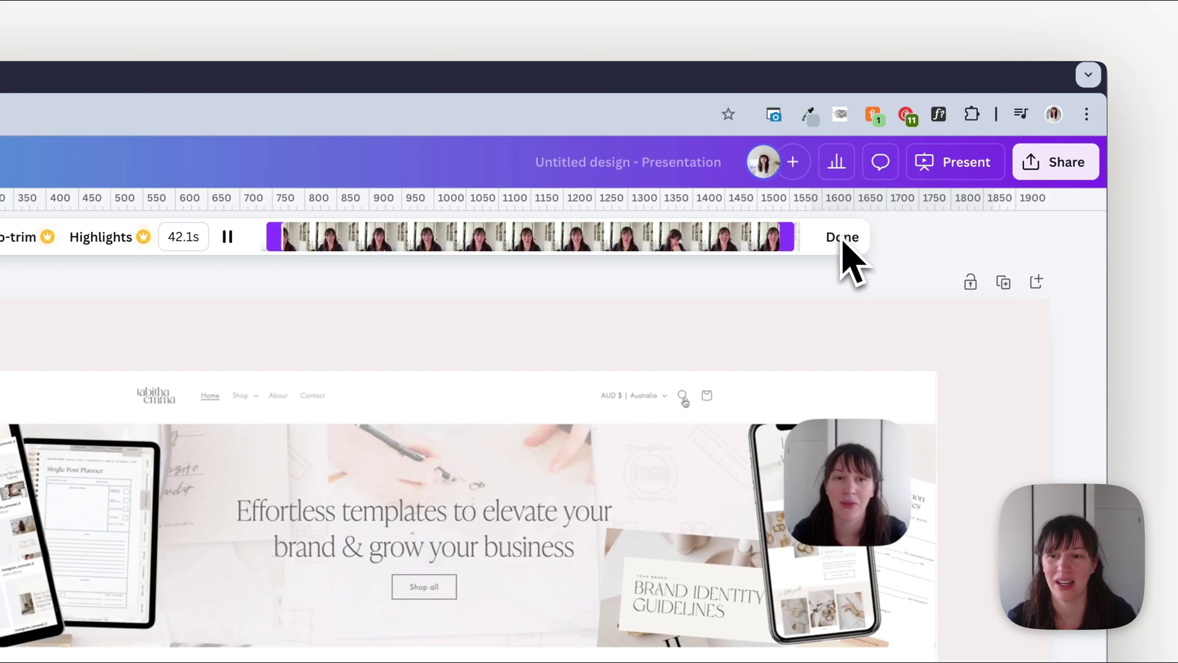
click(842, 240)
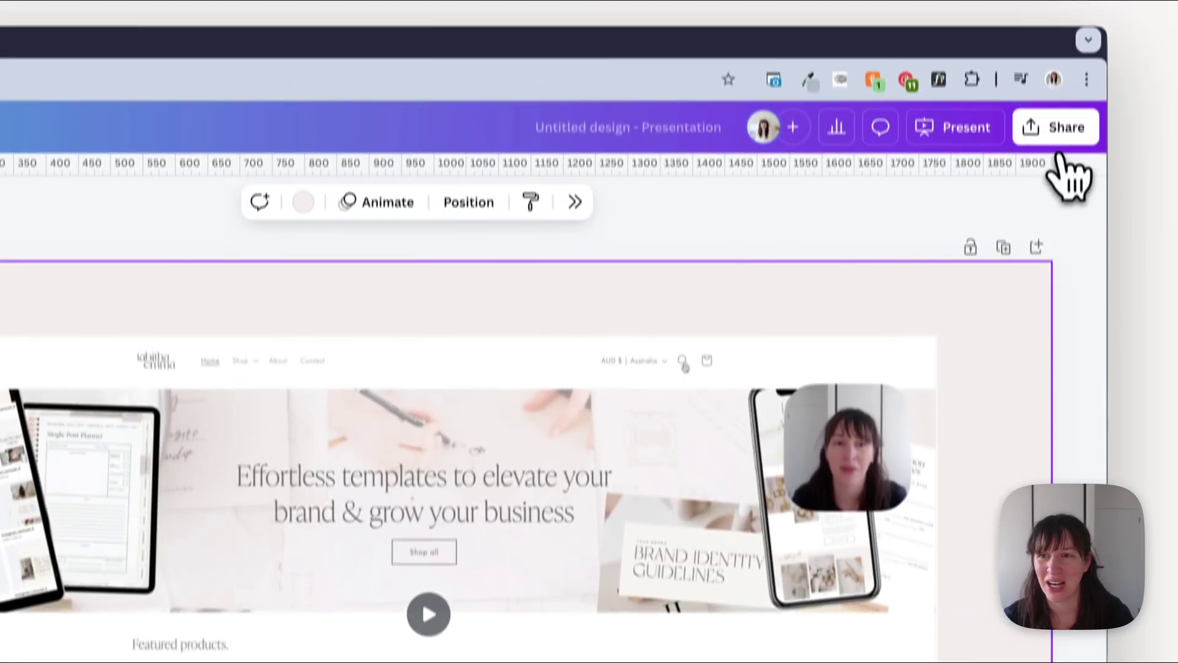
- Open the design's download settings and show the available file types
click(1064, 128)
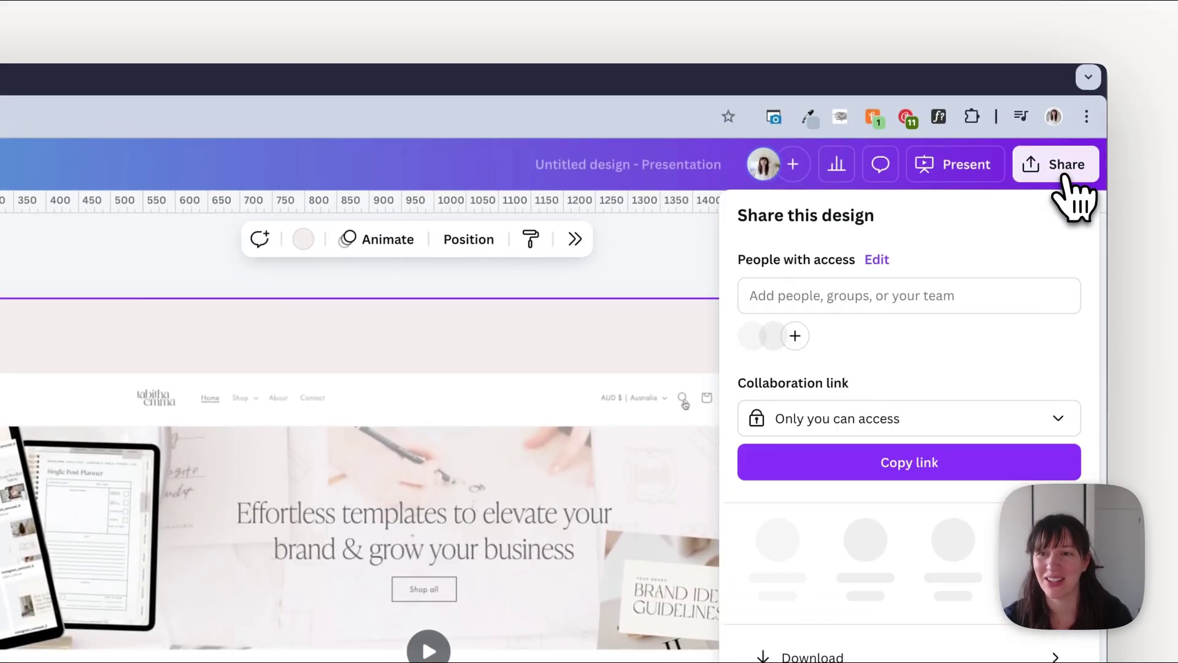
click(810, 651)
click(798, 296)
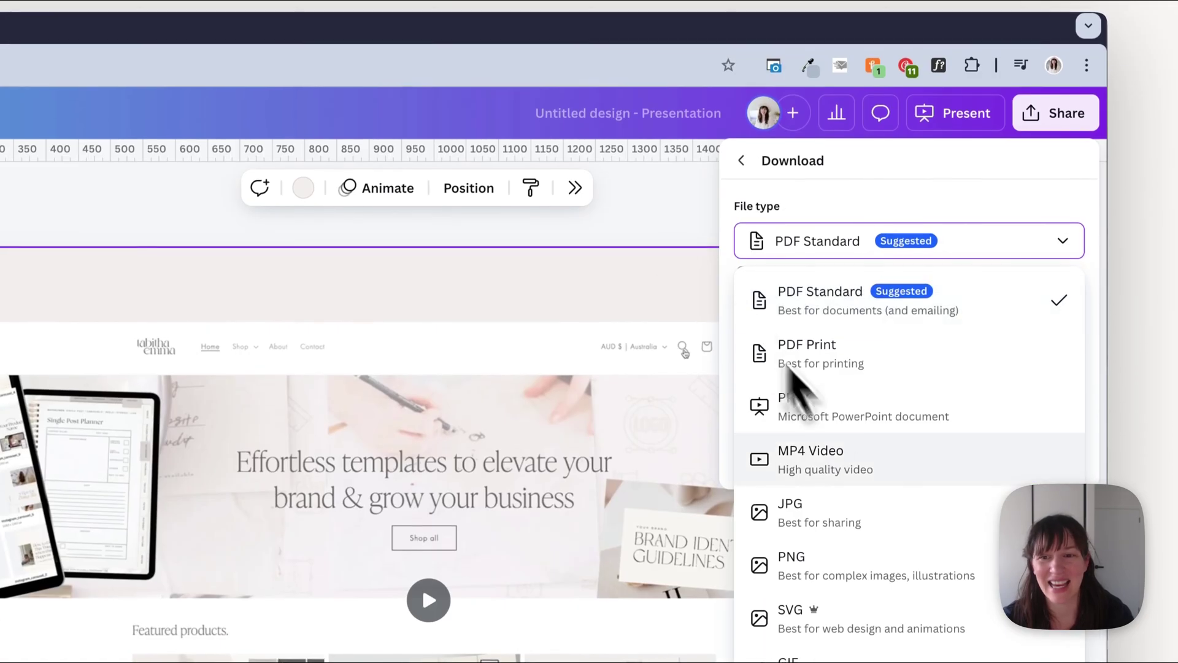